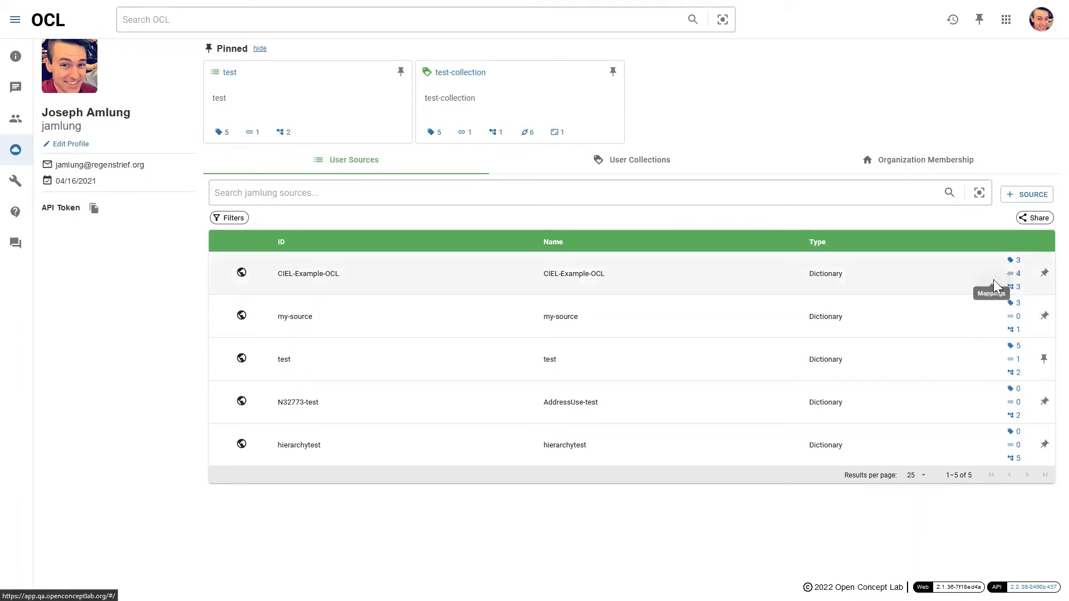
- Start a new user collection with short code CIEL-Example-OCL, short name "CIEL Example OCL" and full name "CIEL Example for OCL"
click(708, 167)
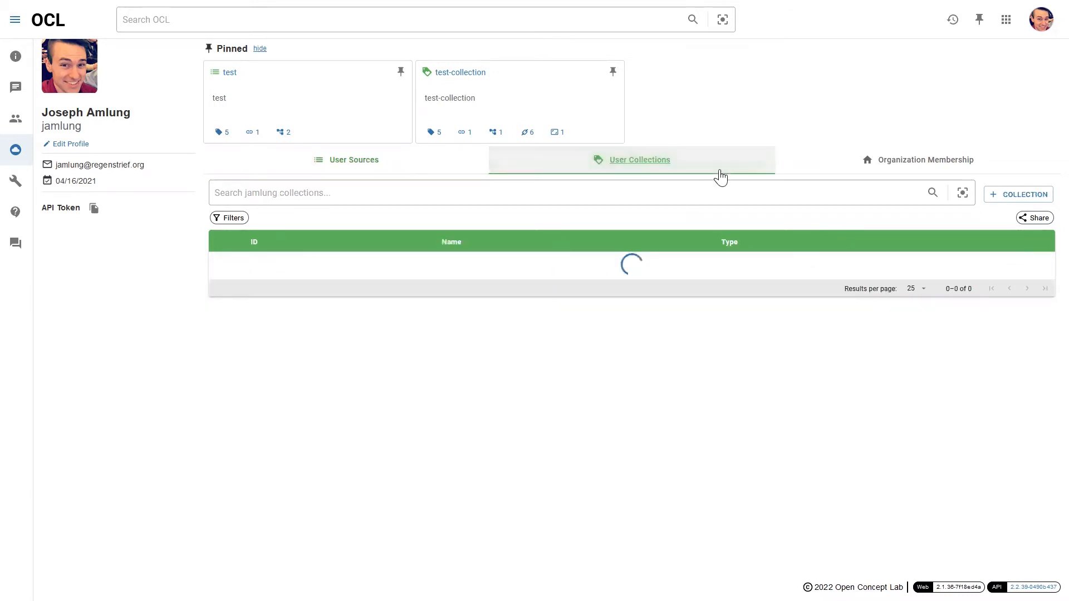
click(997, 196)
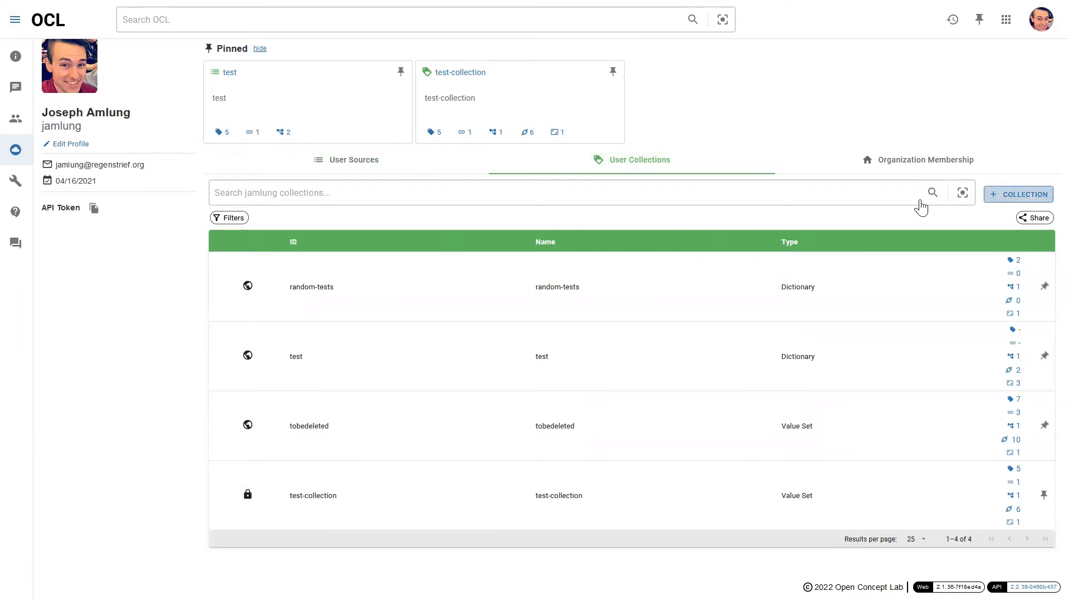
click(864, 148)
text(CIEL-Example-OCL)
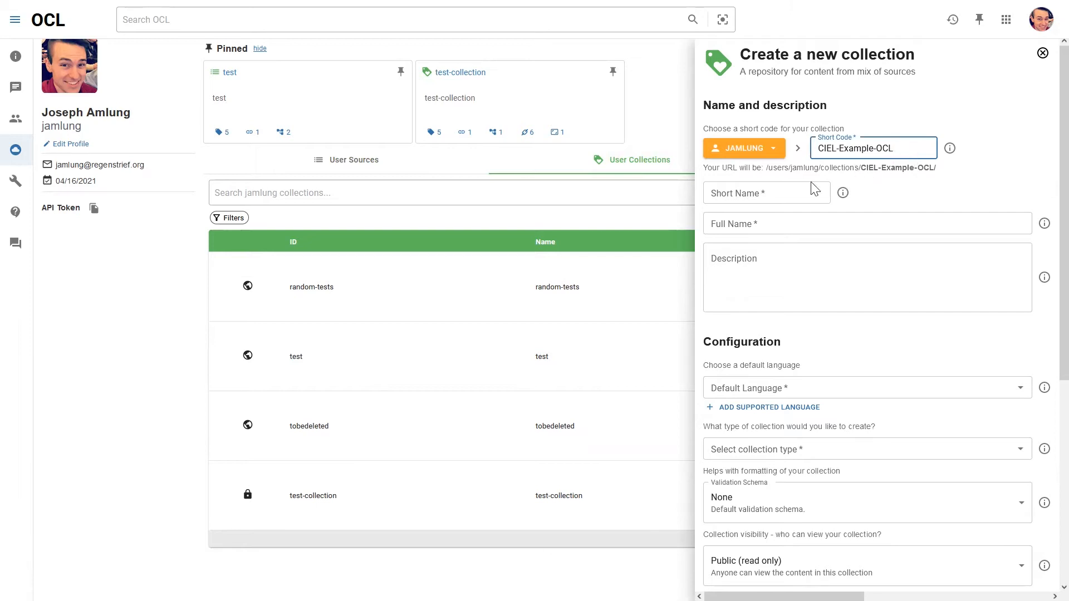
click(756, 195)
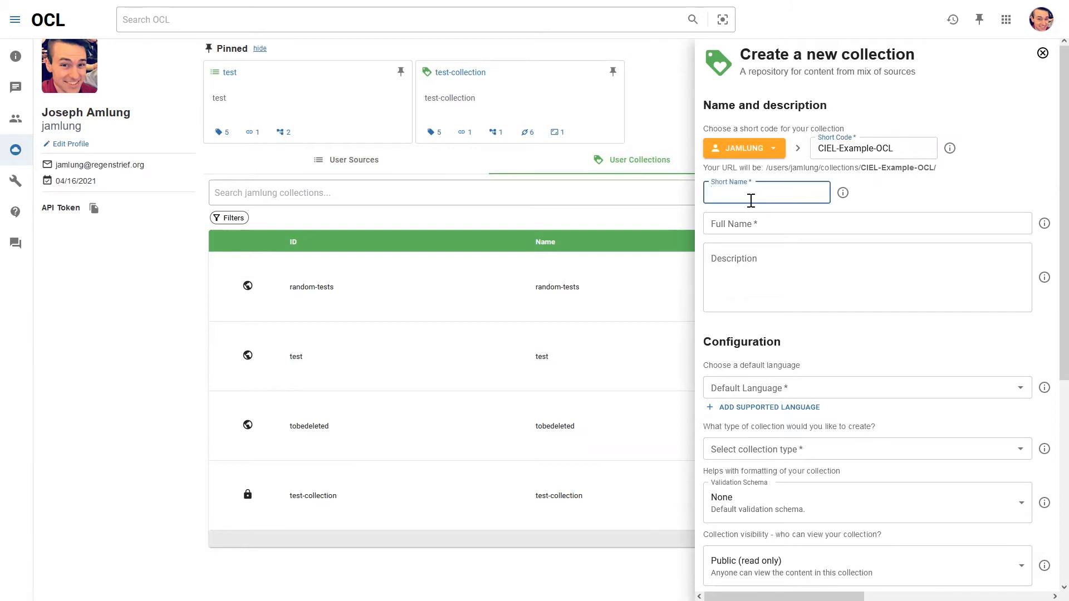
text(CIEL-Example-OCL)
click(766, 225)
text(CIEL-Example-OCL)
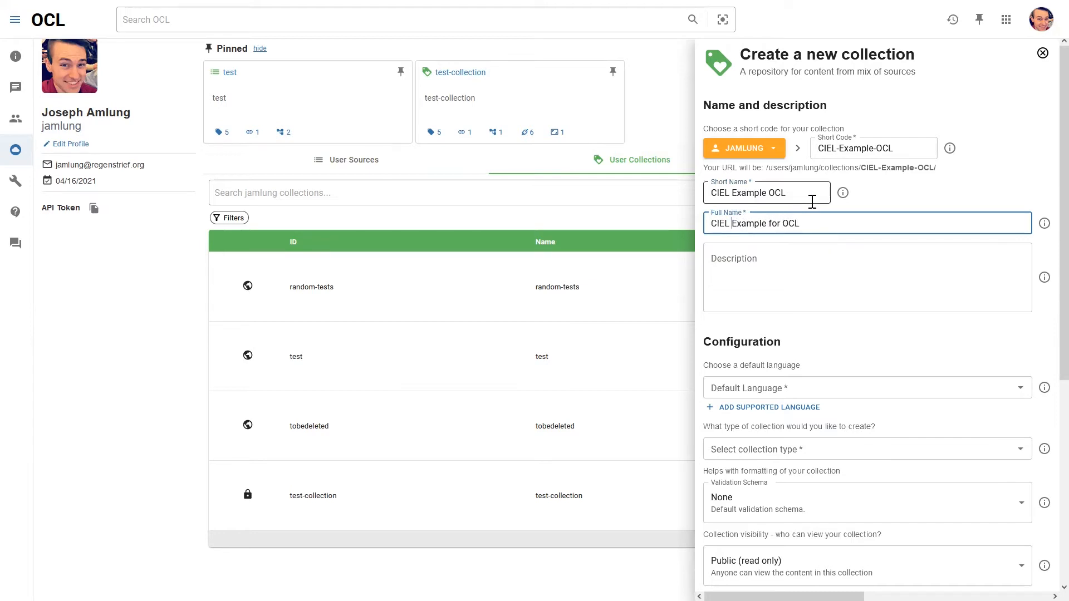
- Set the collection's default language to English [eng] and its collection type to Dictionary
scroll(810, 206, down, 1)
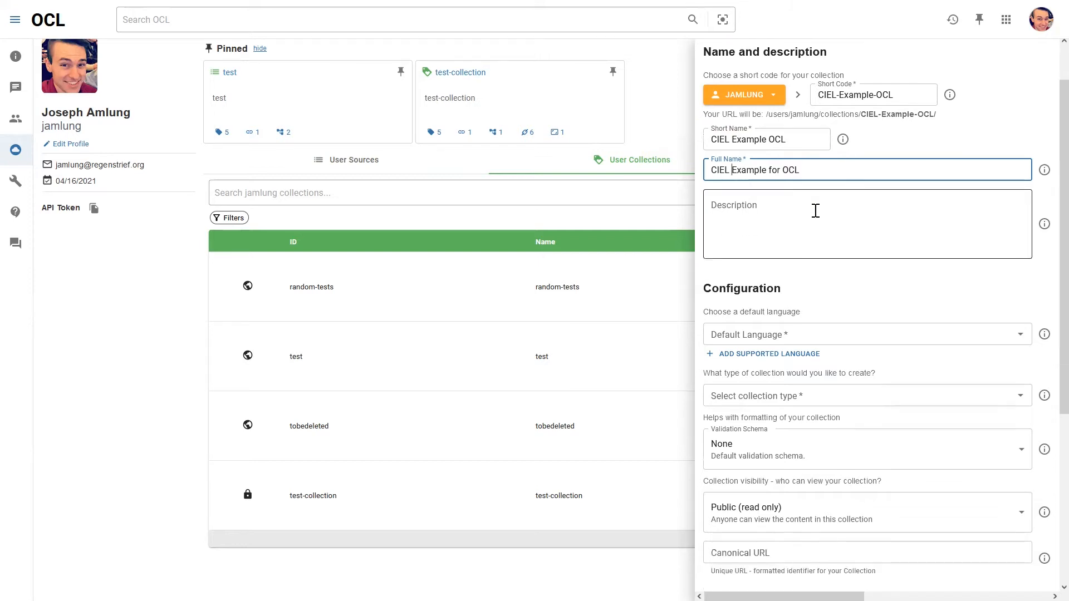
scroll(839, 243, down, 1)
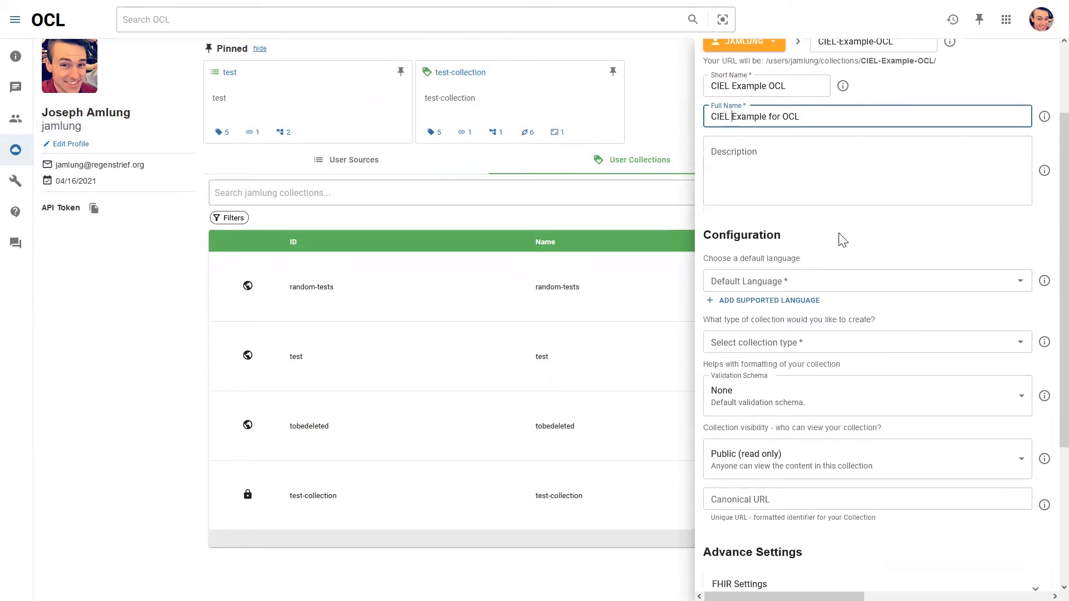
click(826, 283)
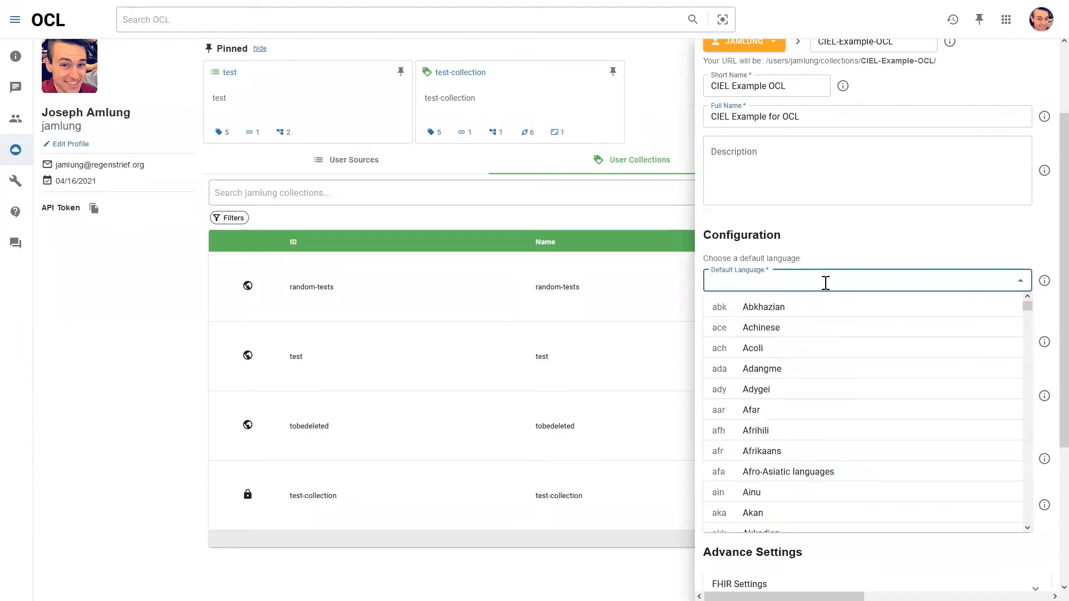
text(eng)
click(796, 350)
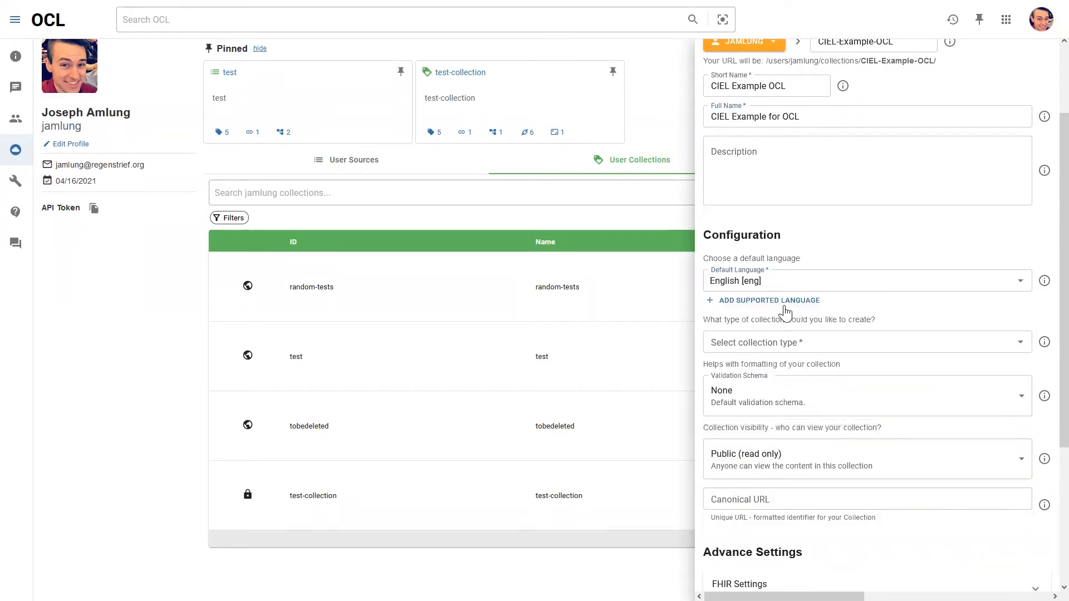
click(855, 343)
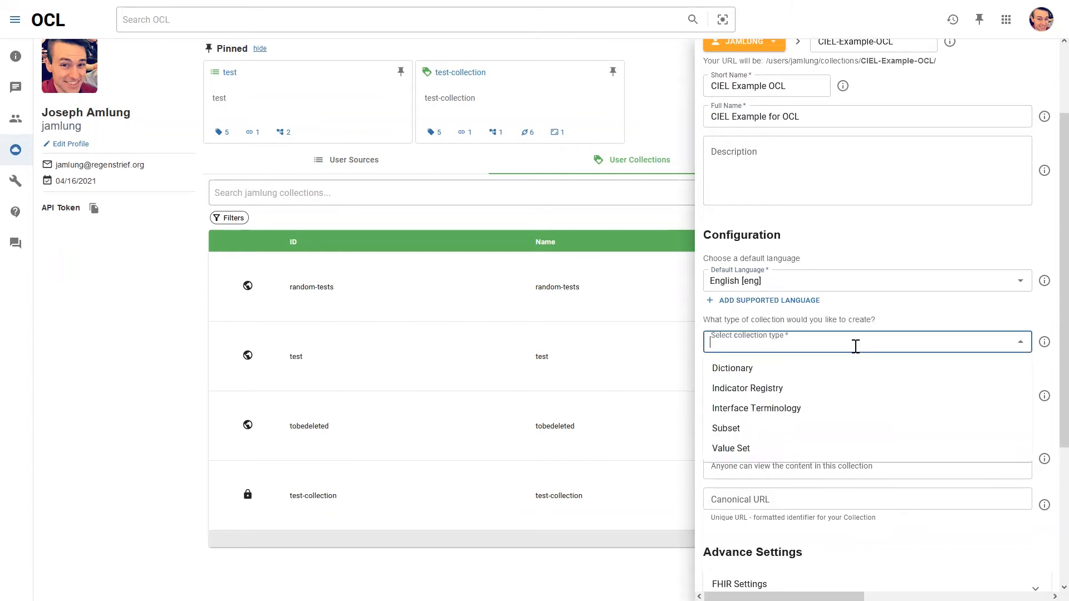
click(816, 379)
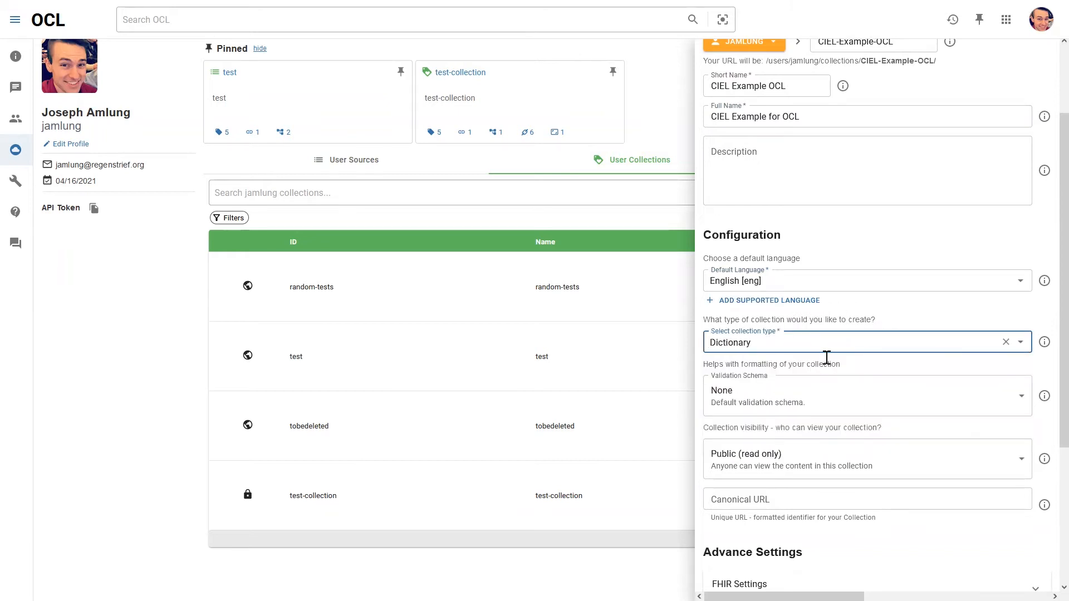
- Choose None as the validation schema and create the collection with public read-only visibility
scroll(802, 356, down, 1)
click(810, 343)
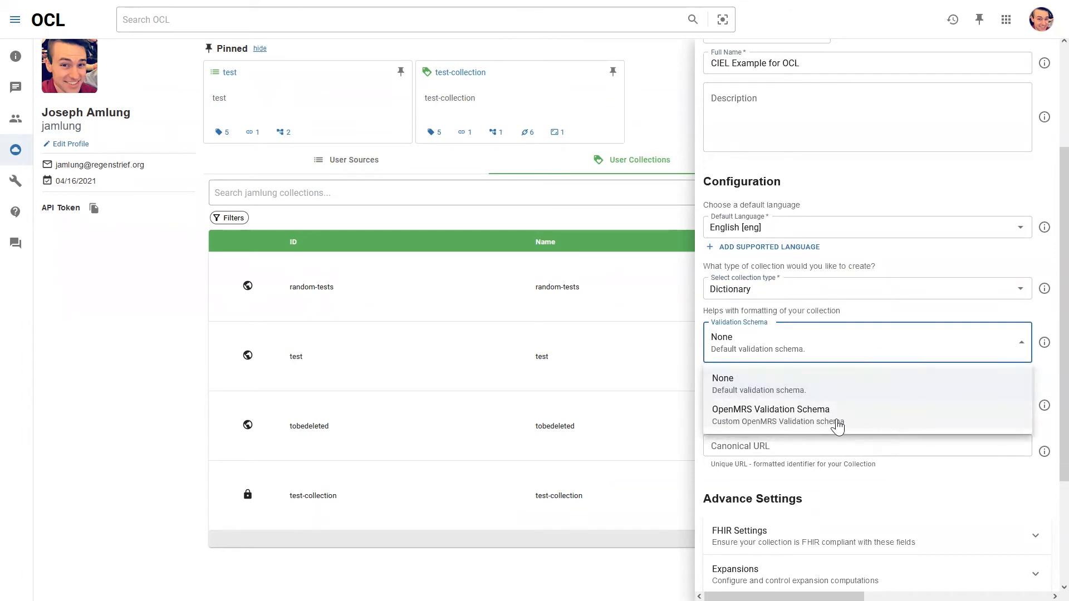
click(1036, 377)
scroll(807, 346, down, 1)
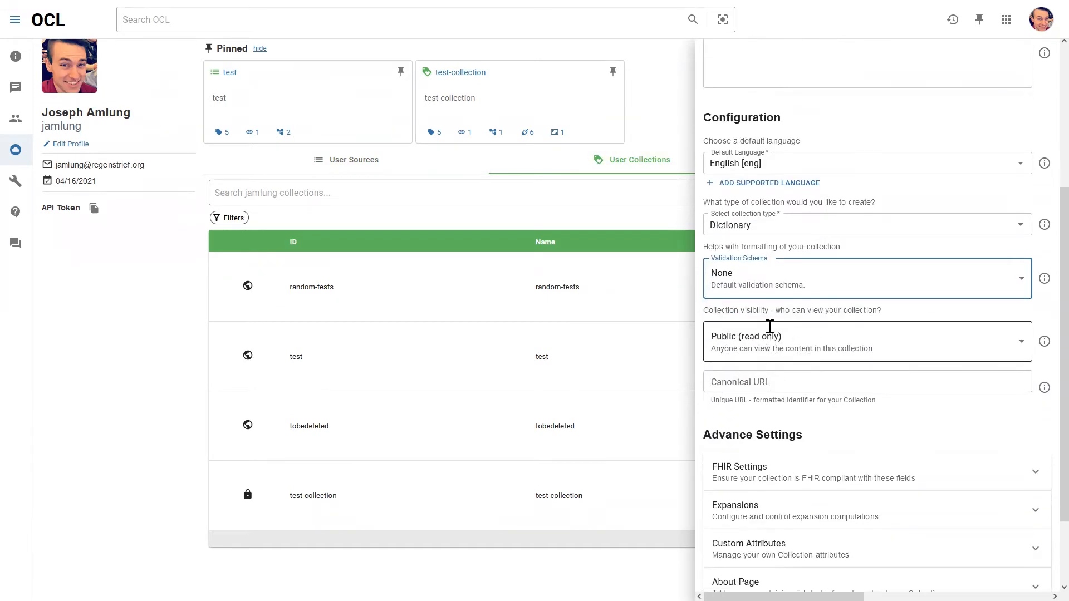
scroll(779, 312, down, 1)
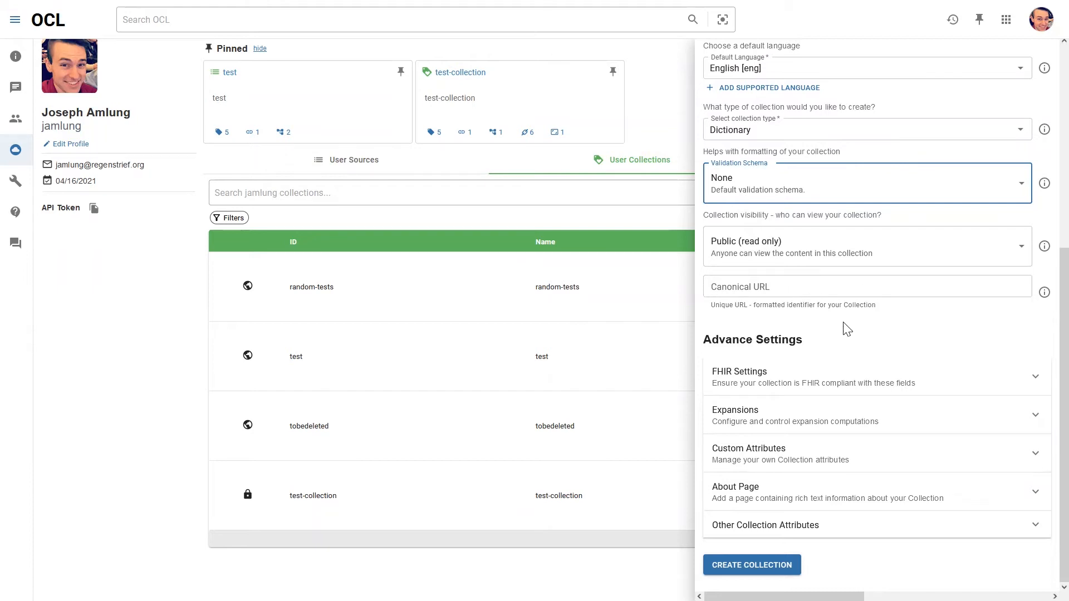
click(762, 569)
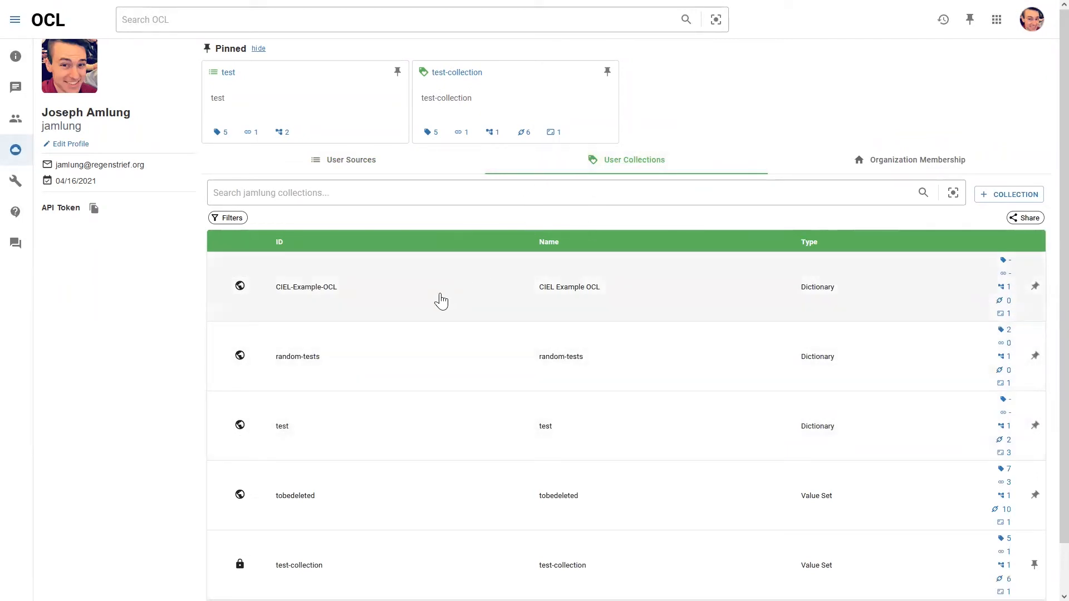
- Open the CIEL-Example-OCL collection and search for "smoking" concepts to add as references
click(440, 301)
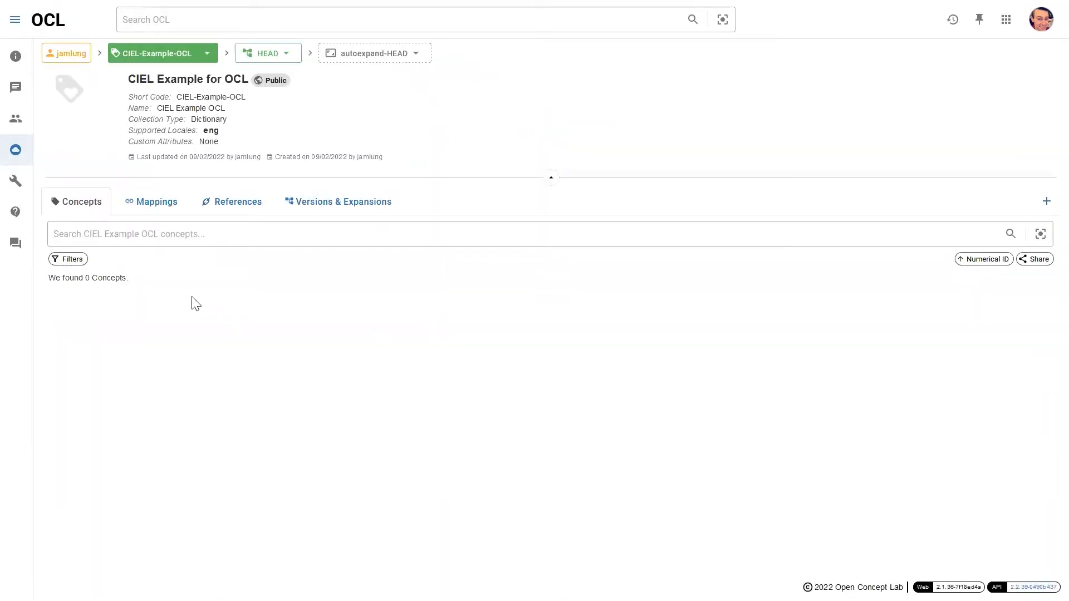
click(1047, 204)
click(1028, 235)
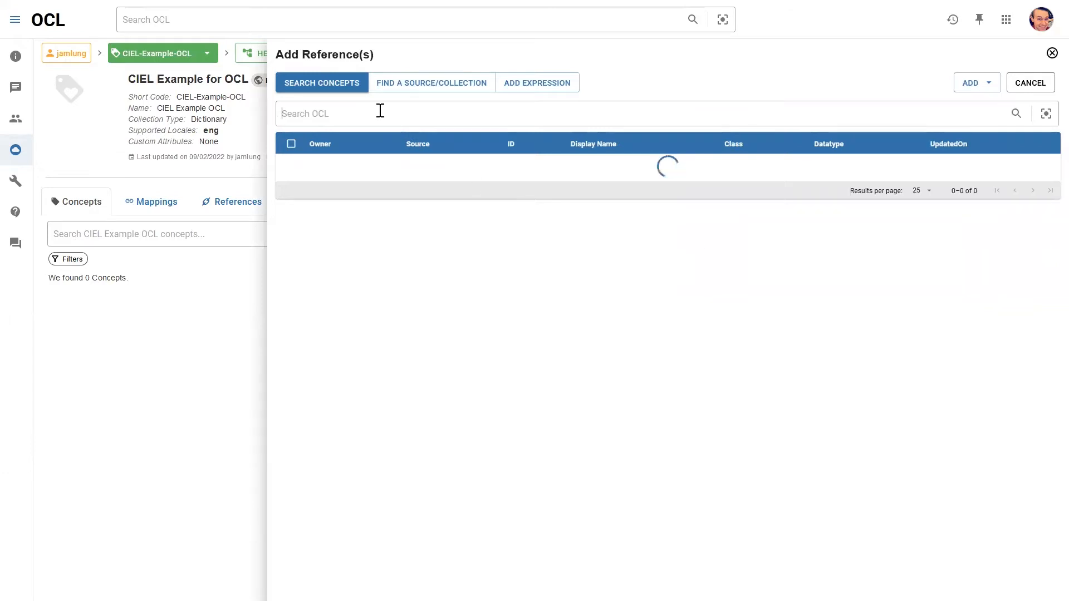
text(smo)
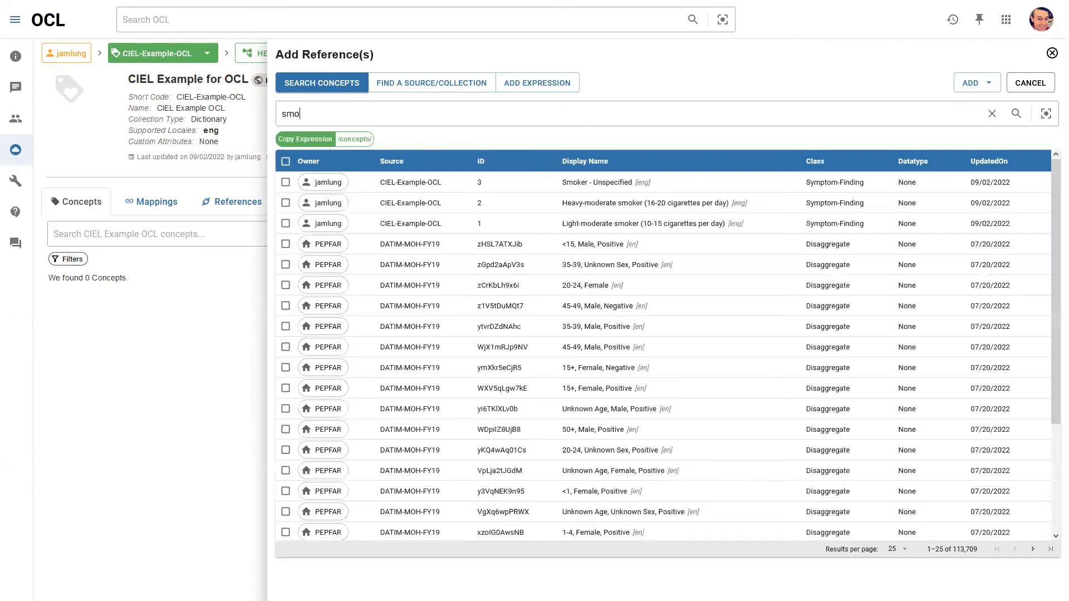
text(king)
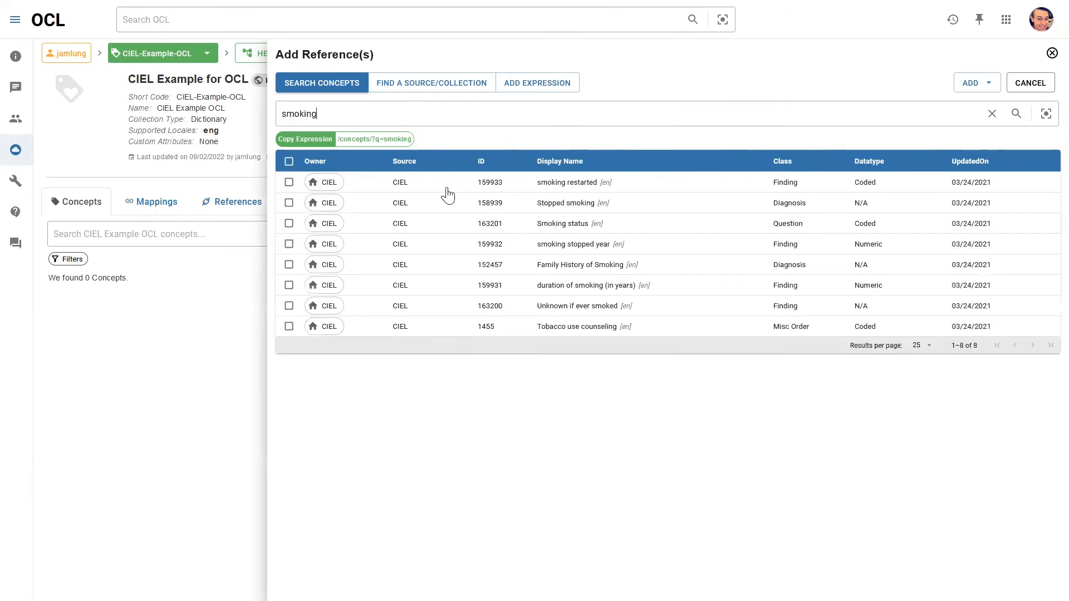
- Add the CIEL "Smoking status" concept to the collection, cascading to associated mappings and target concepts in the same source
click(289, 224)
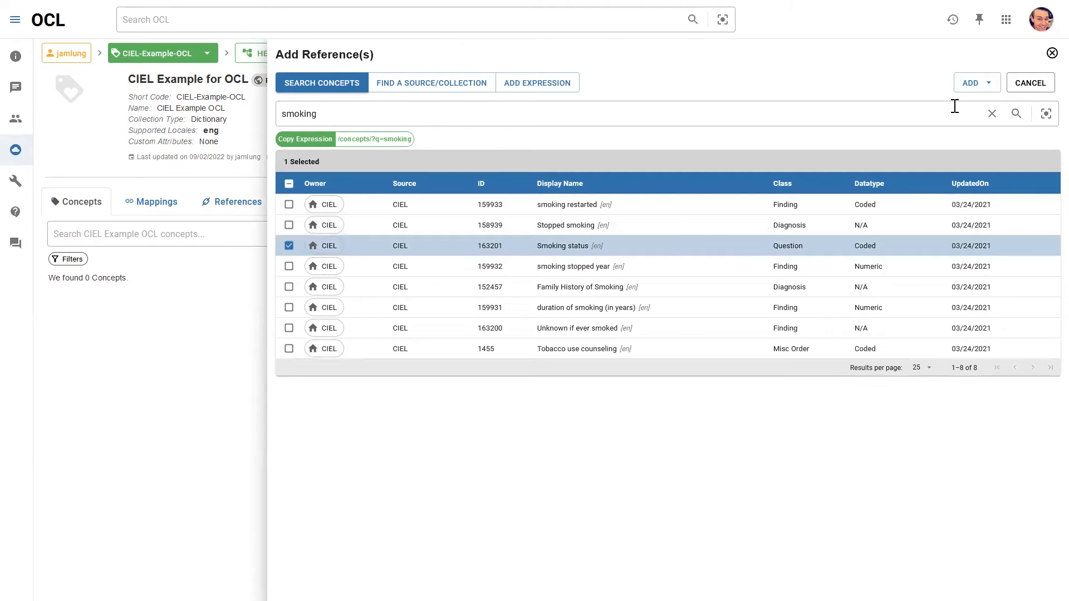
click(990, 90)
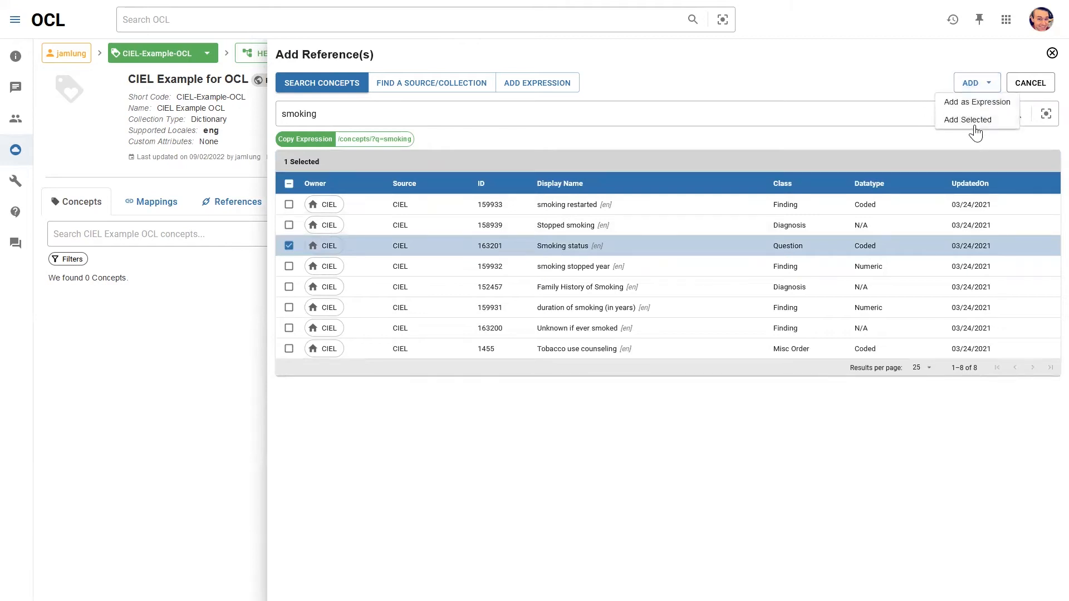
click(973, 120)
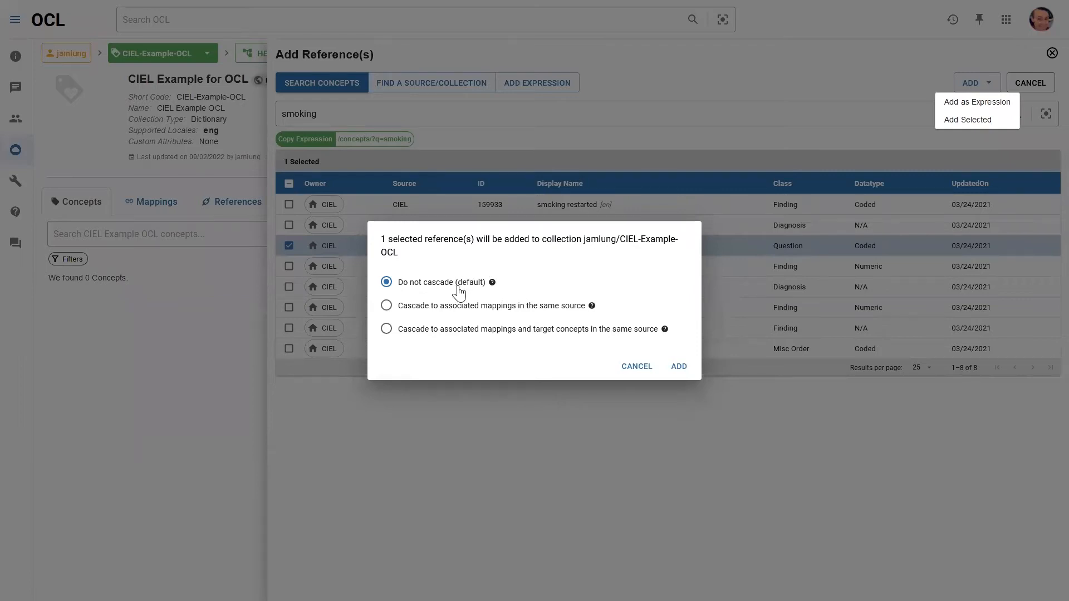
click(447, 335)
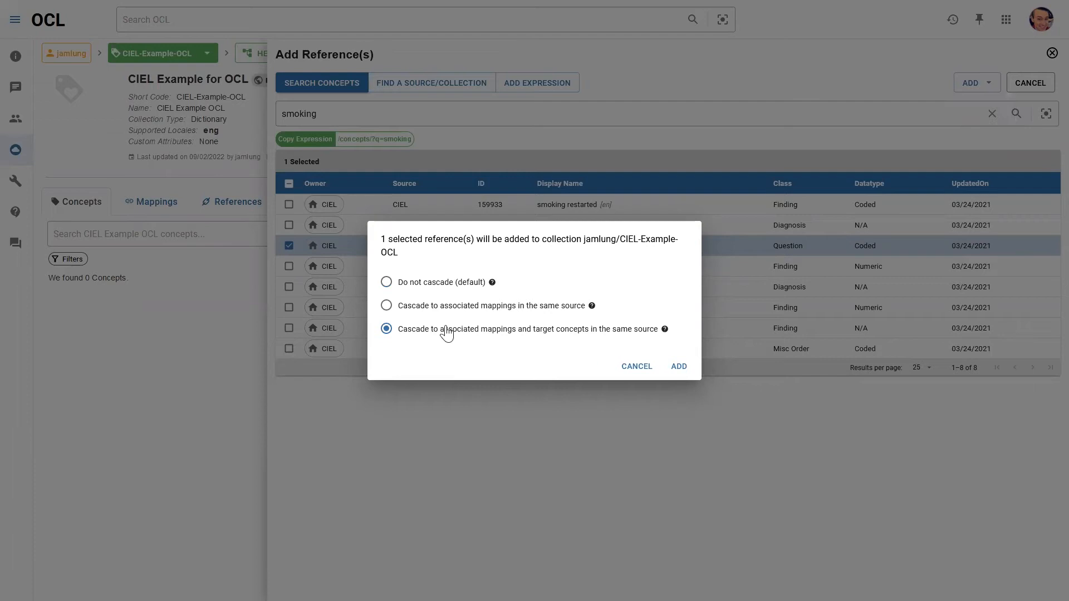
click(678, 368)
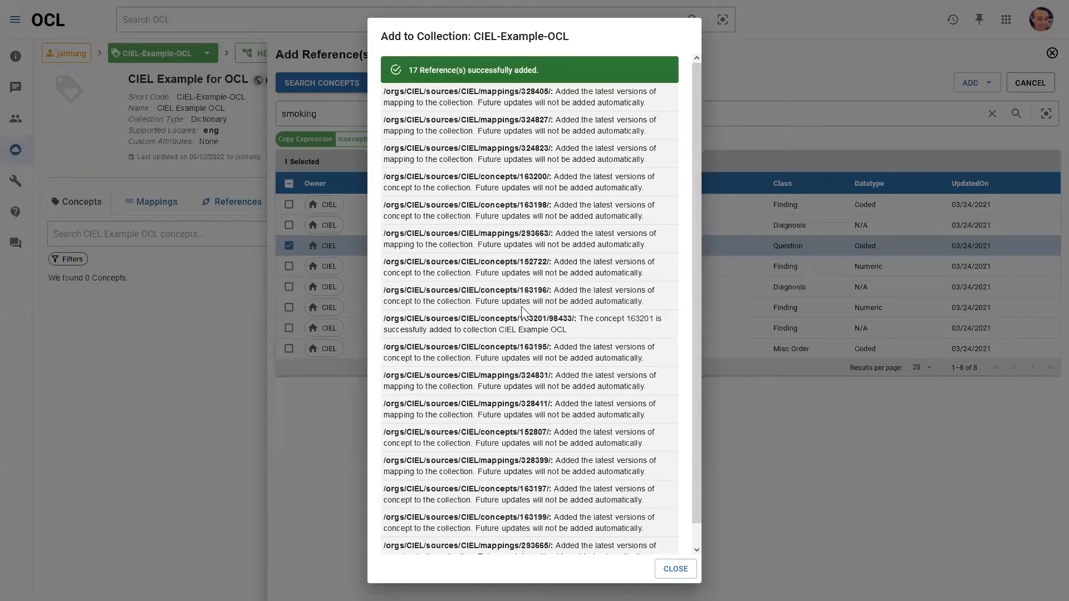
scroll(497, 230, down, 1)
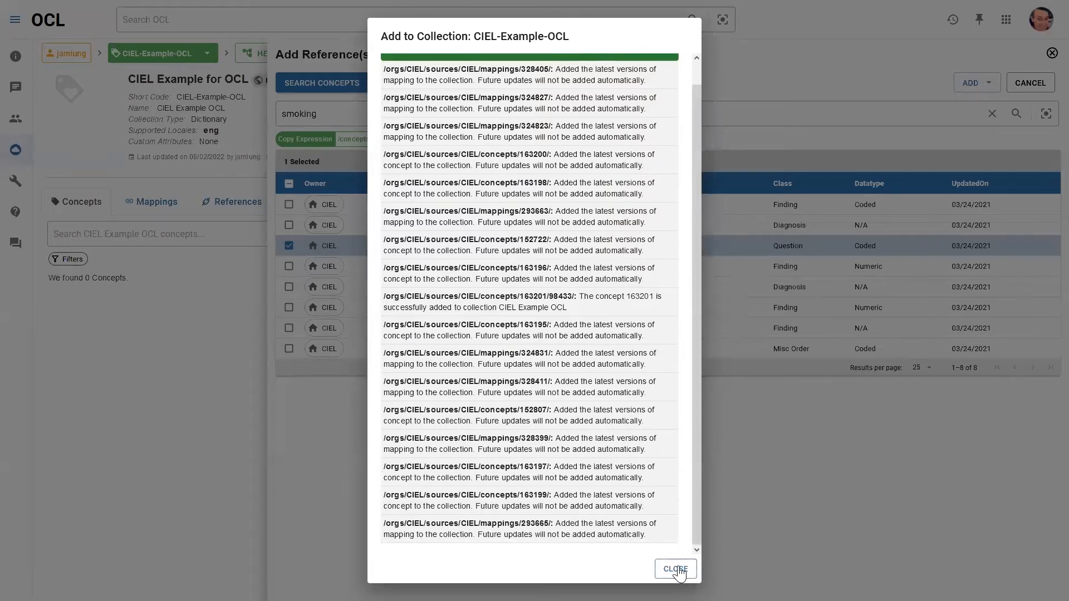
click(674, 569)
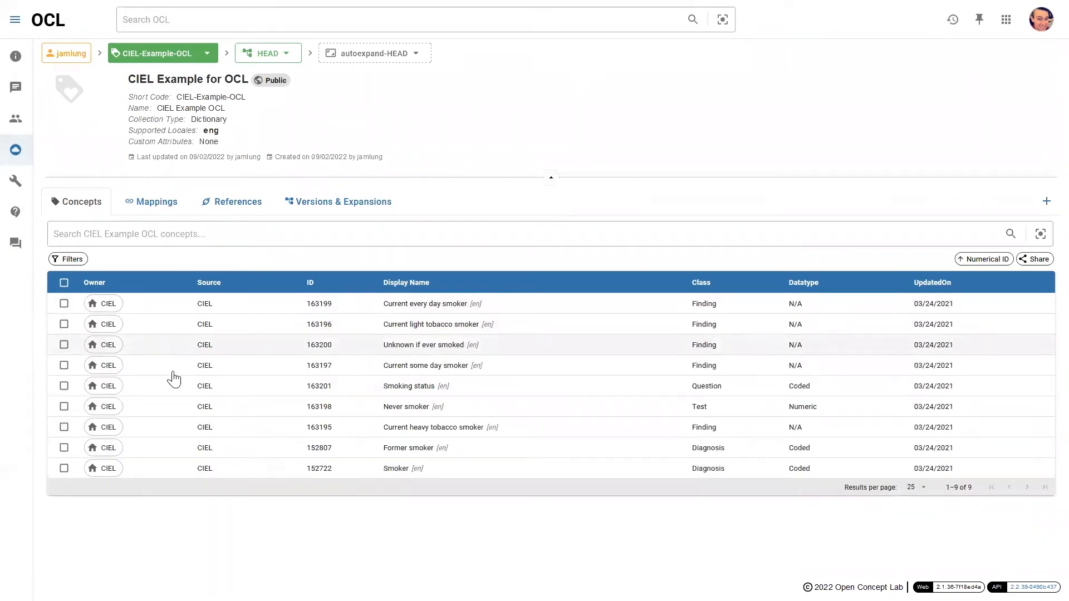
- Inspect the "Smoking status" concept's details and associations, and view the collection's references
click(64, 386)
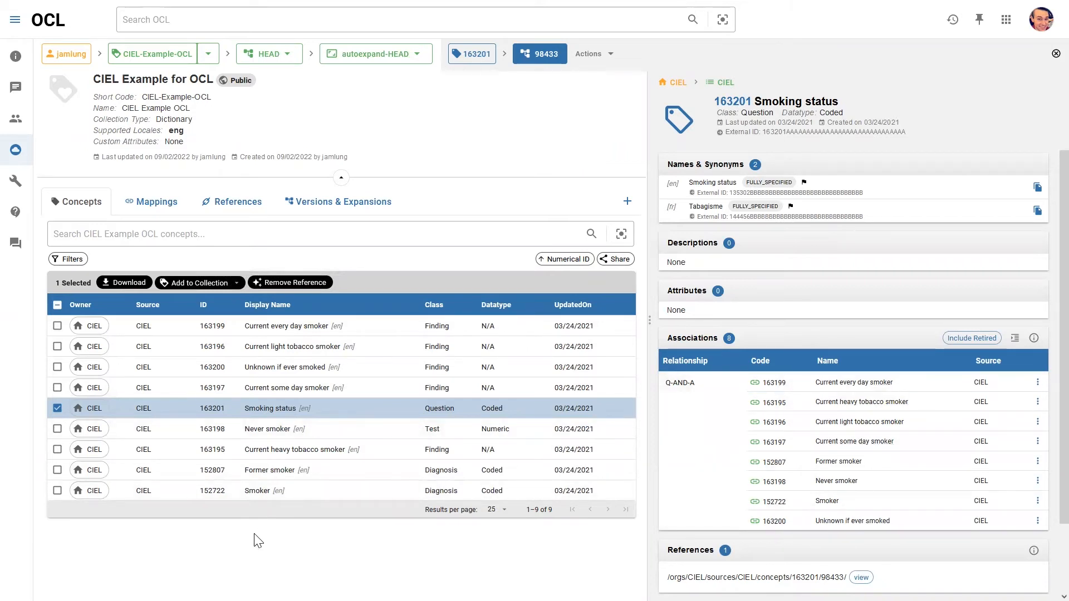
click(227, 215)
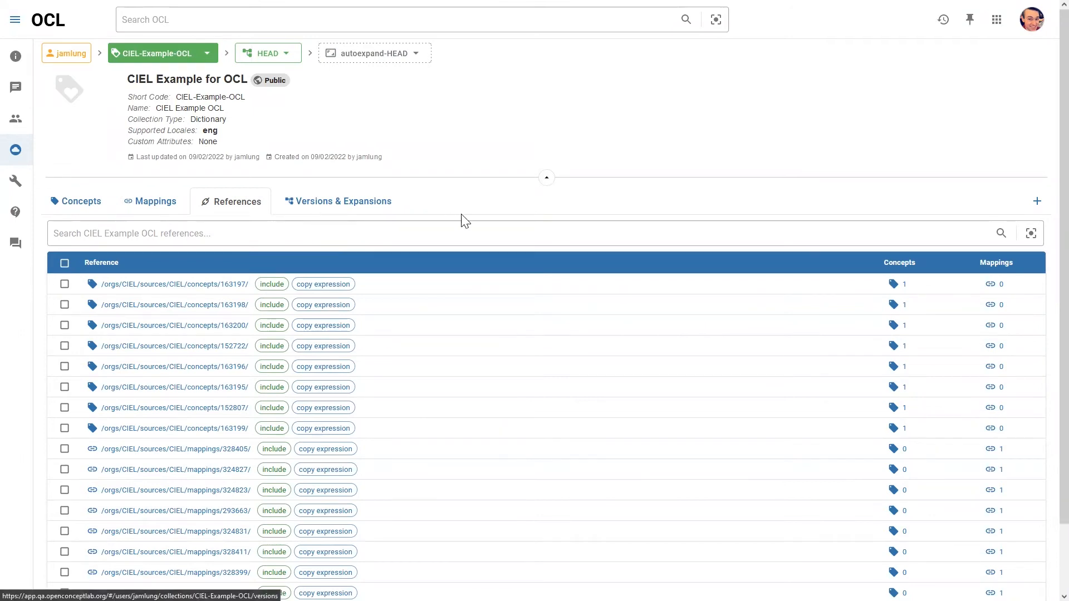
- Start adding references from the user's own CIEL-Example-OCL source, using its HEAD version
click(1036, 203)
click(1019, 229)
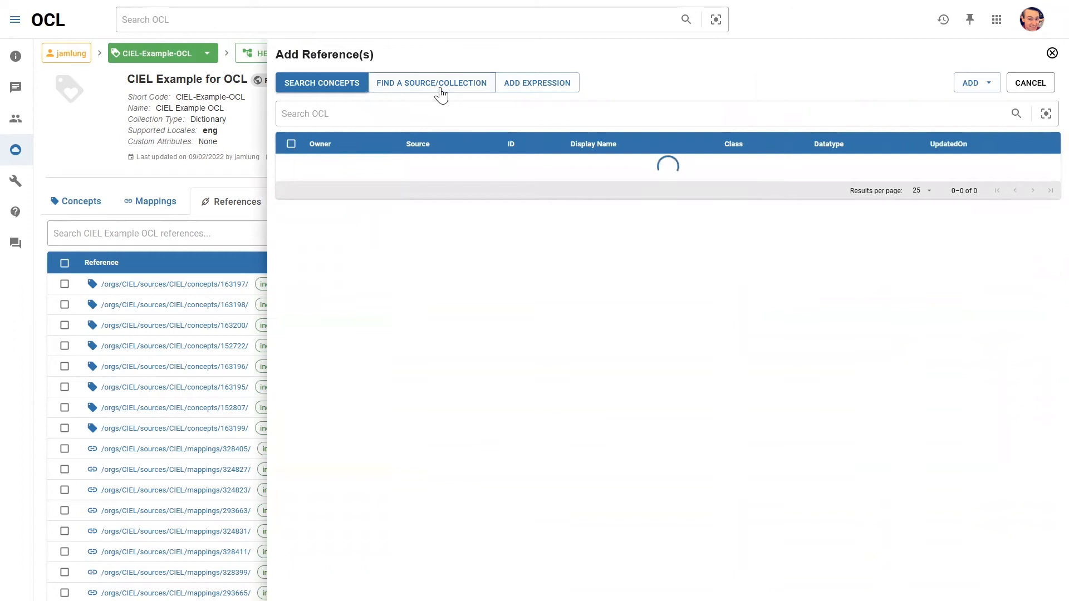
click(441, 94)
click(415, 123)
text(jamlung)
click(413, 147)
click(585, 117)
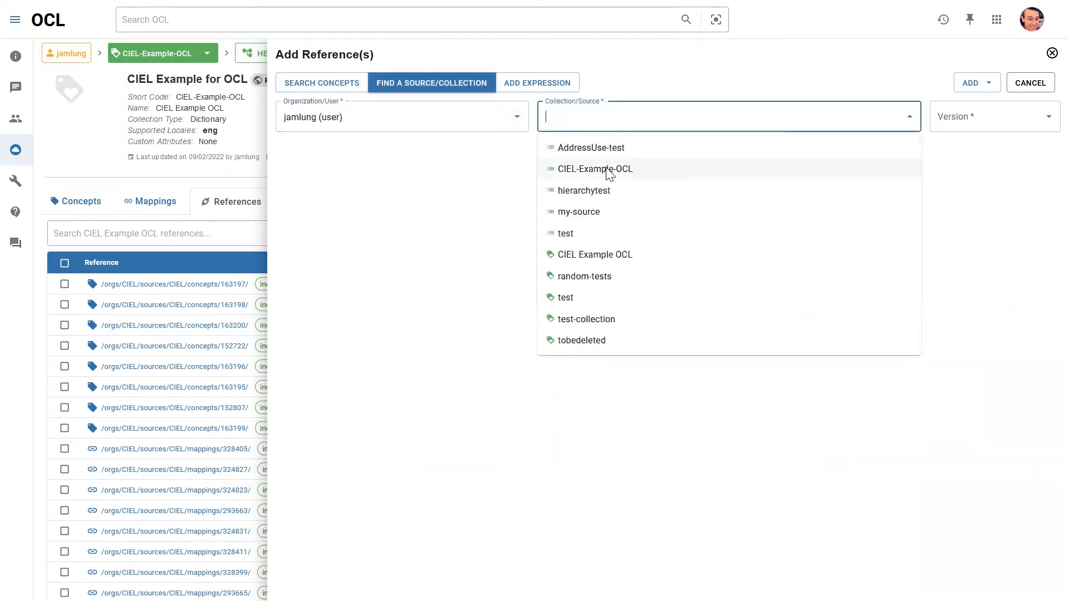
click(610, 173)
click(970, 117)
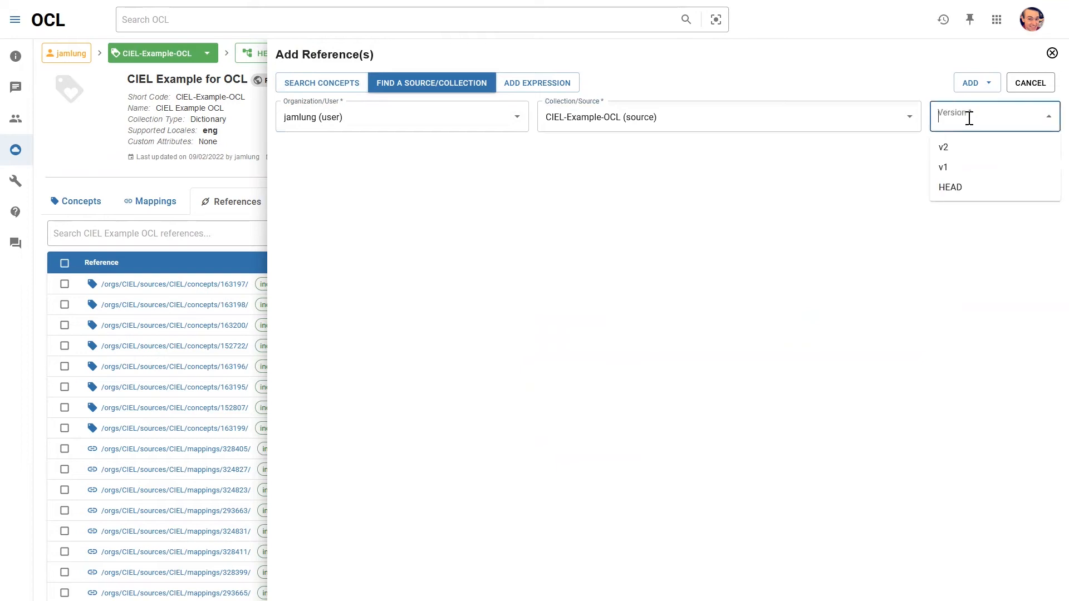
click(968, 187)
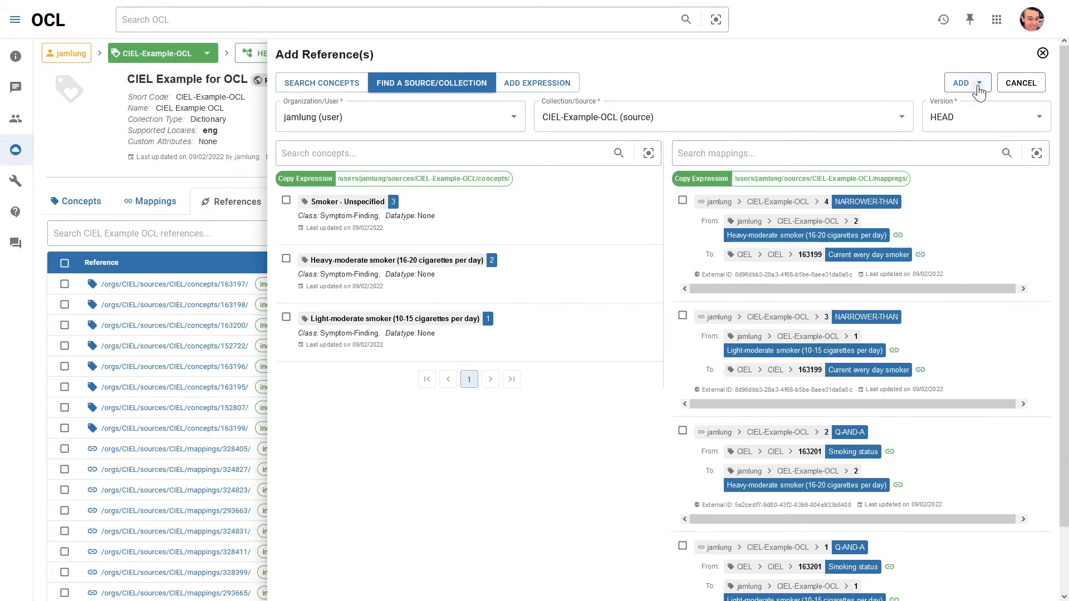
- Add the source's concepts and mappings expressions to the collection without cascading
click(978, 84)
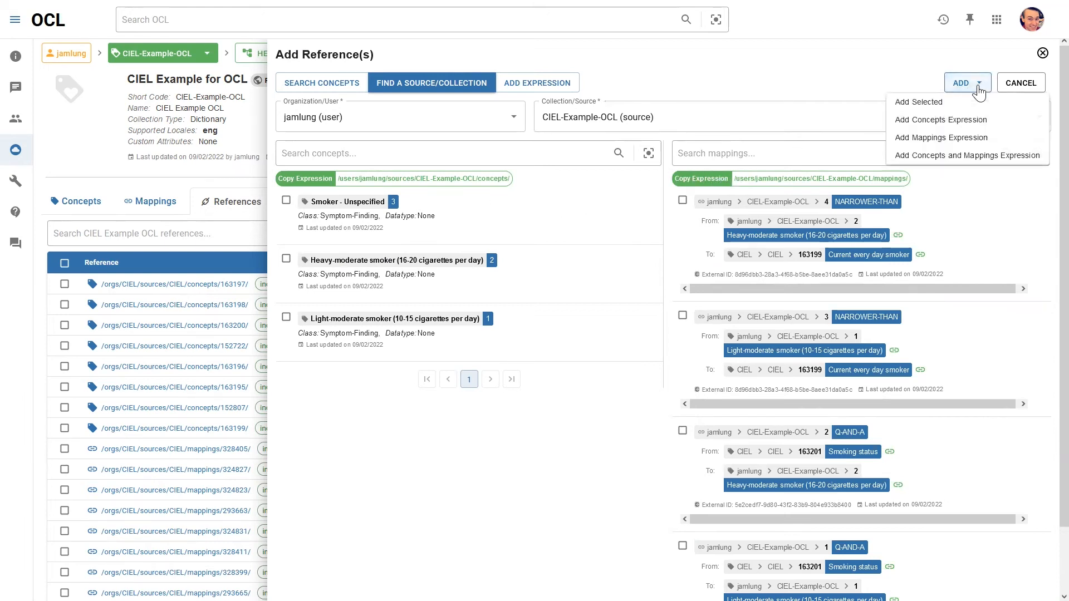
click(946, 156)
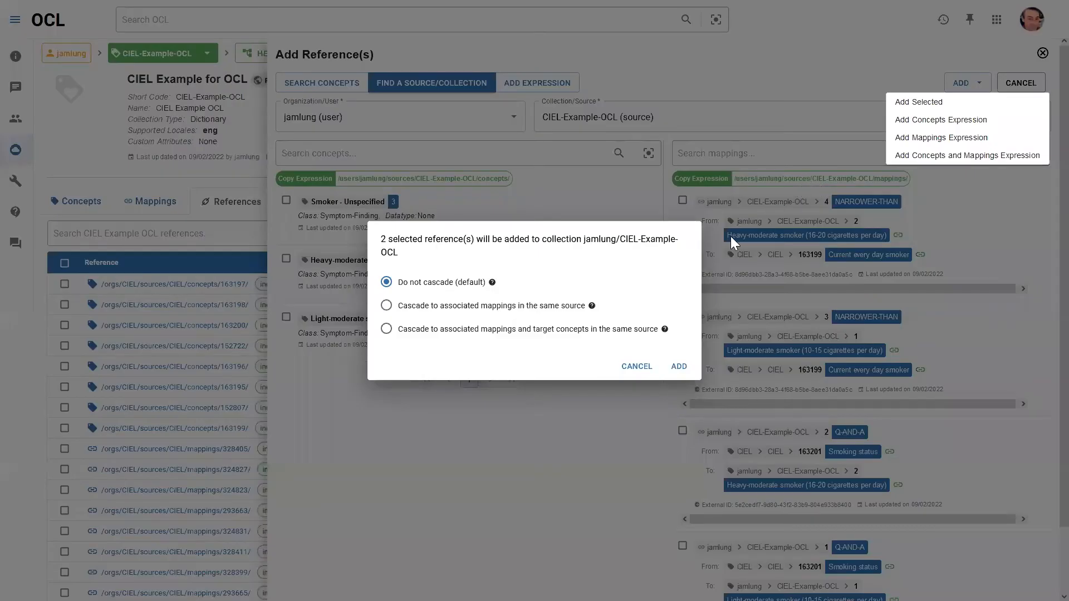
click(679, 366)
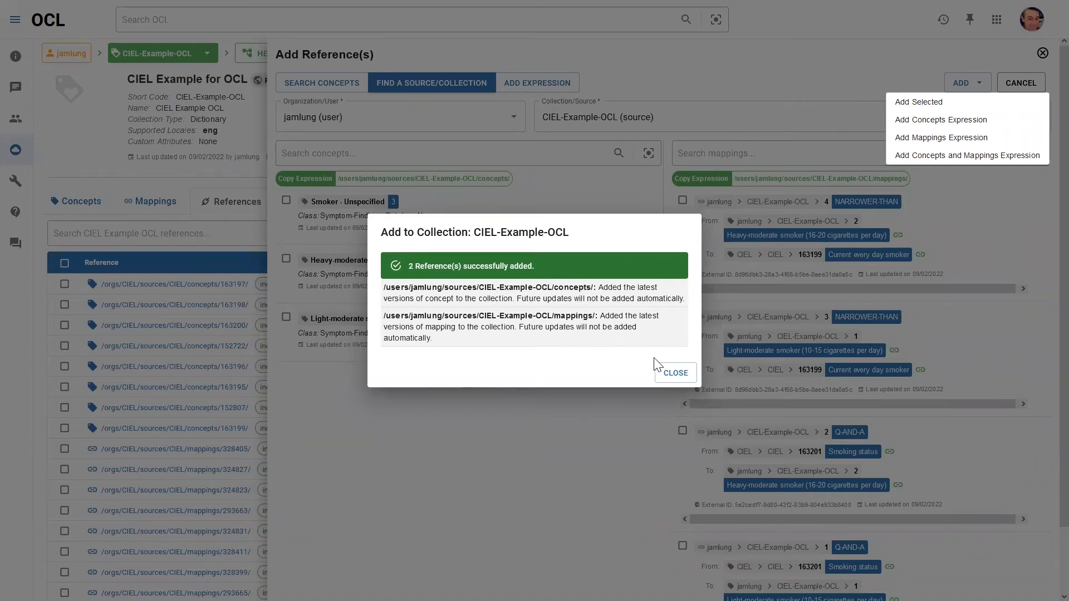
- Close the add results and review the collection's updated references and concepts
click(669, 375)
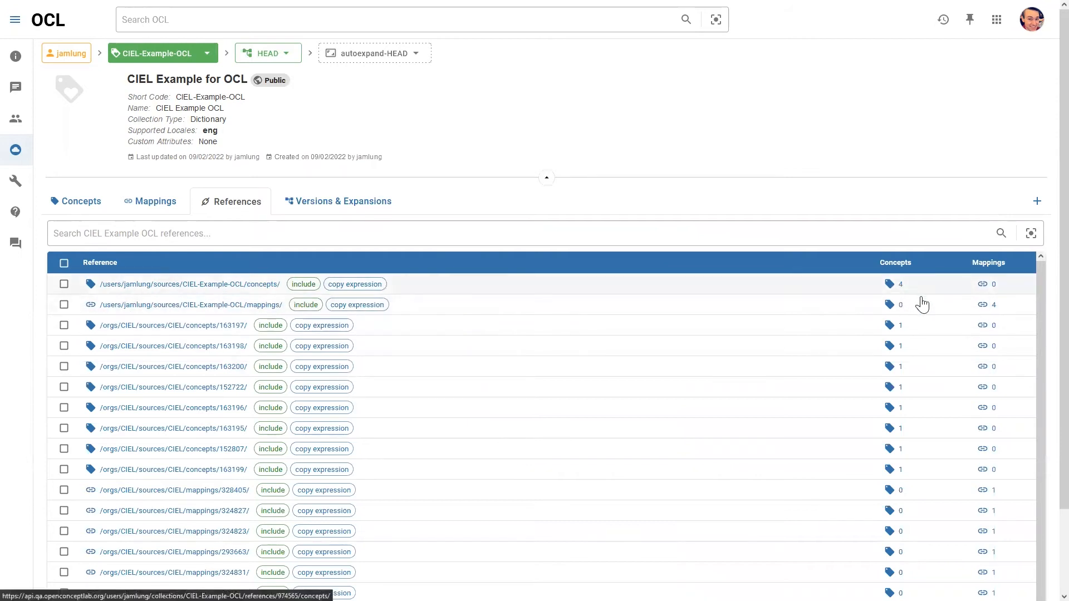
click(83, 210)
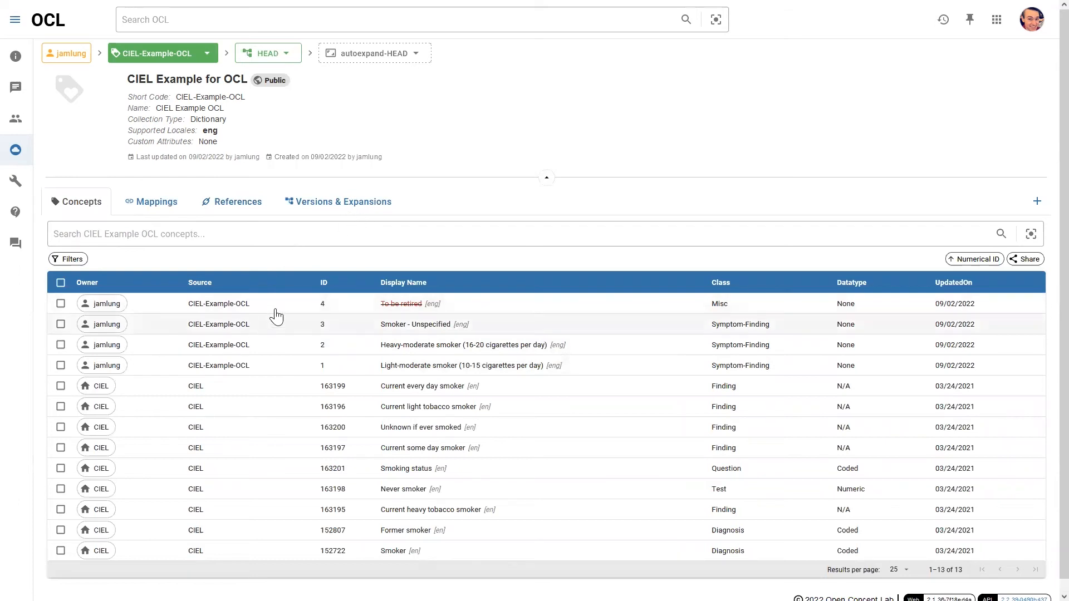
- Create collection version v1 with the description "Version 1", unreleased and with Auto Expand enabled
click(391, 218)
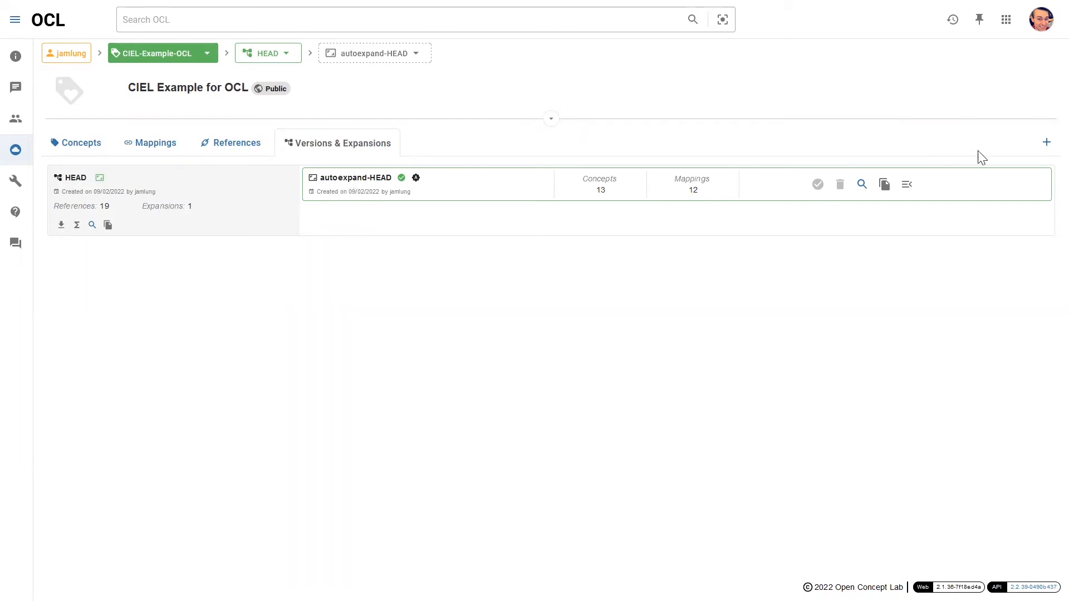
click(1040, 146)
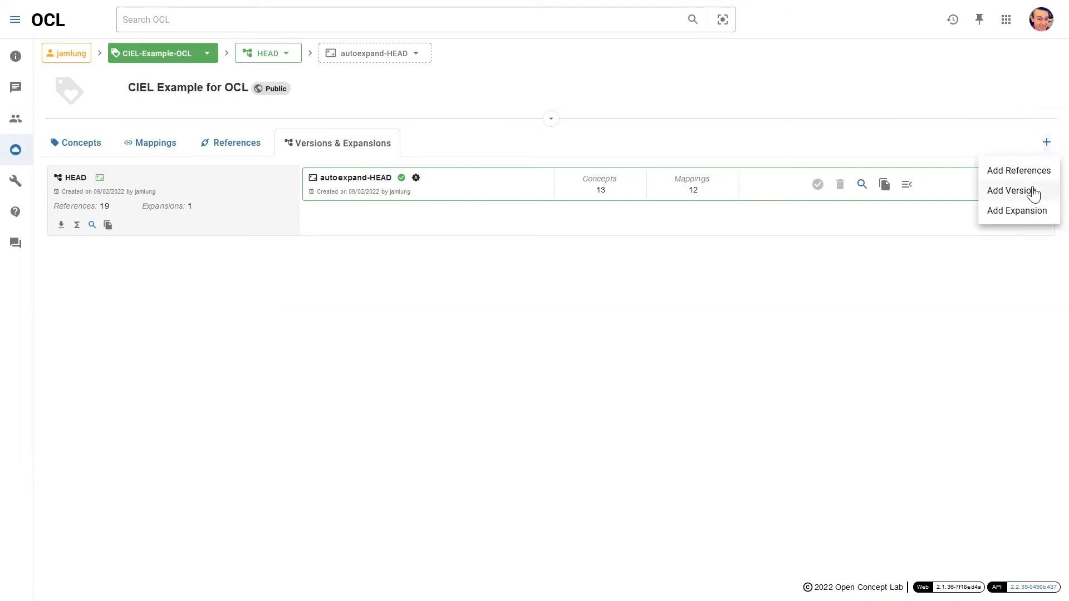
click(1030, 189)
click(560, 97)
text(v1)
click(601, 147)
text(Version 1)
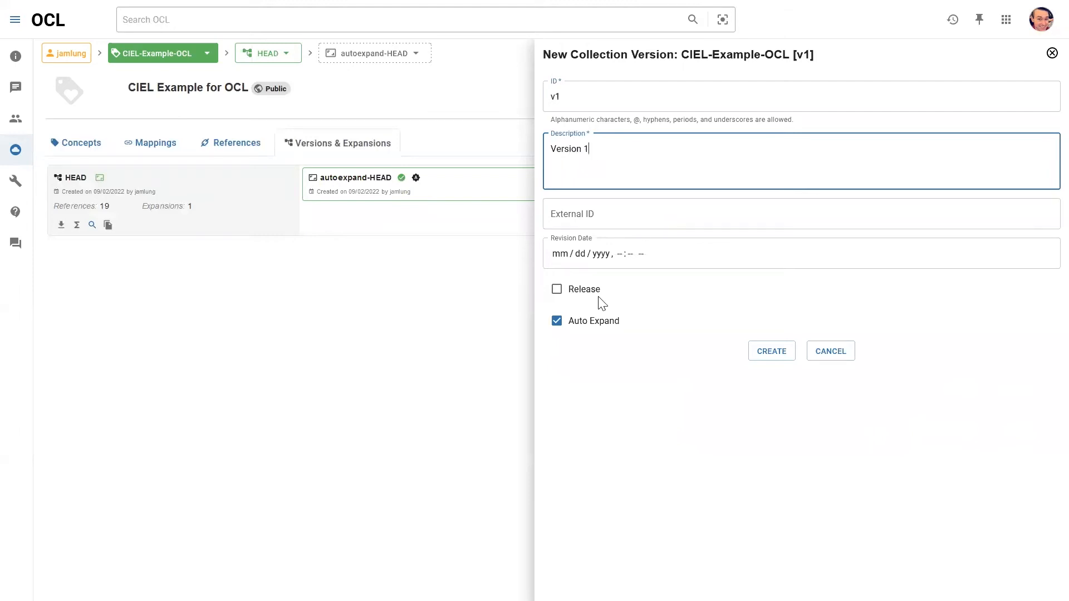
click(633, 301)
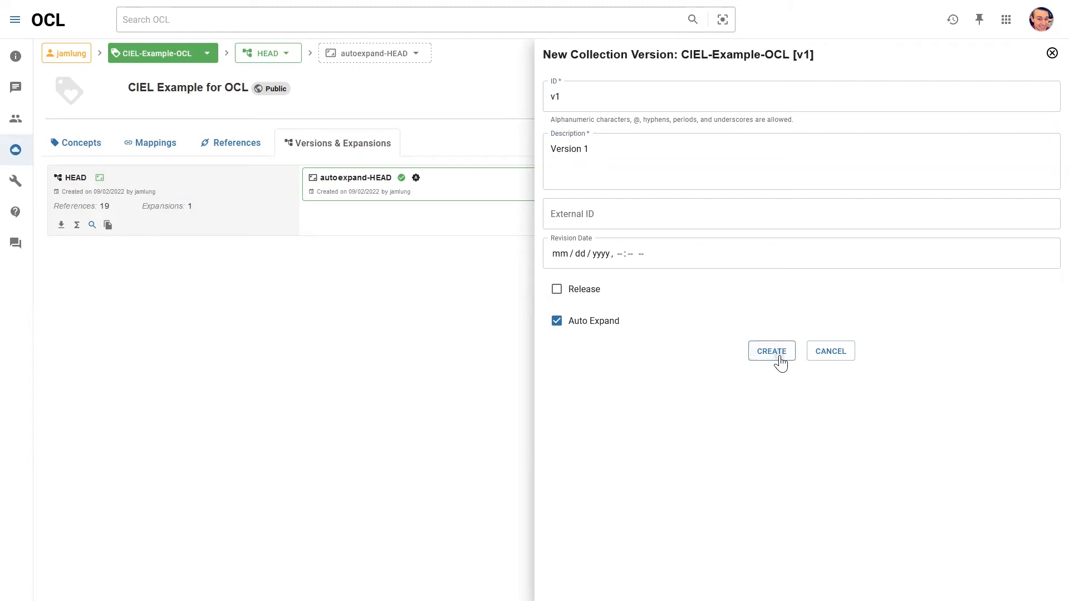
click(780, 357)
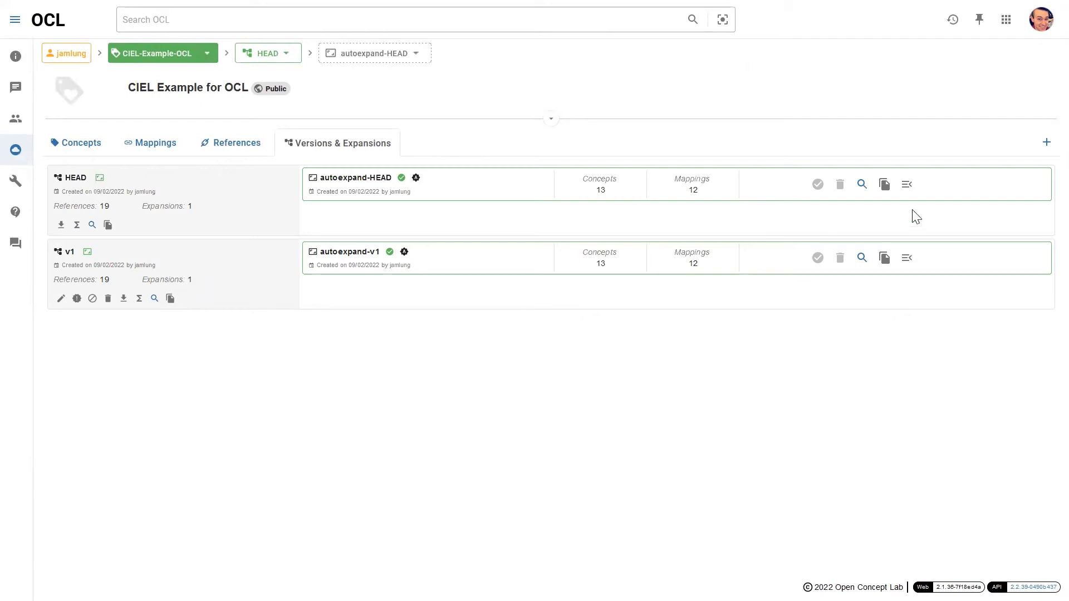
- Create an expansion with ID e1 for collection version v1, limited to active content only
click(1047, 146)
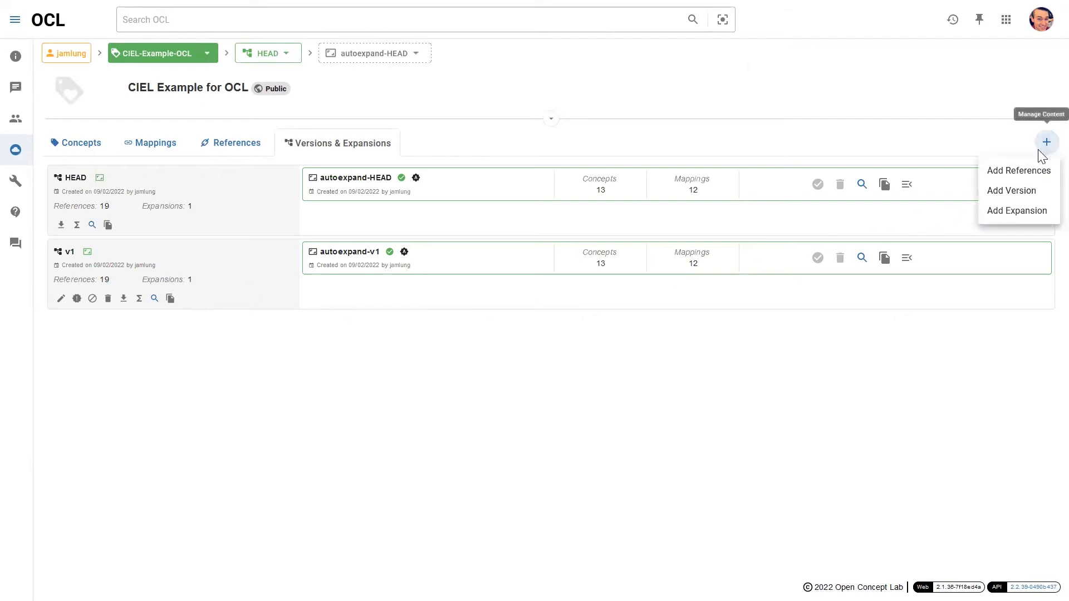
click(1022, 211)
click(644, 105)
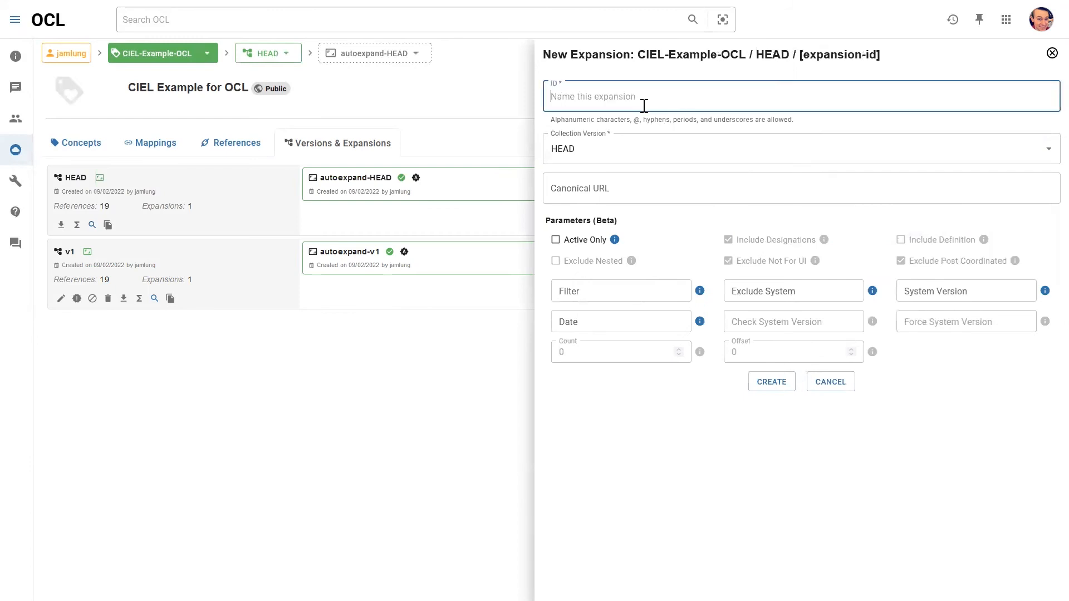
text(e1)
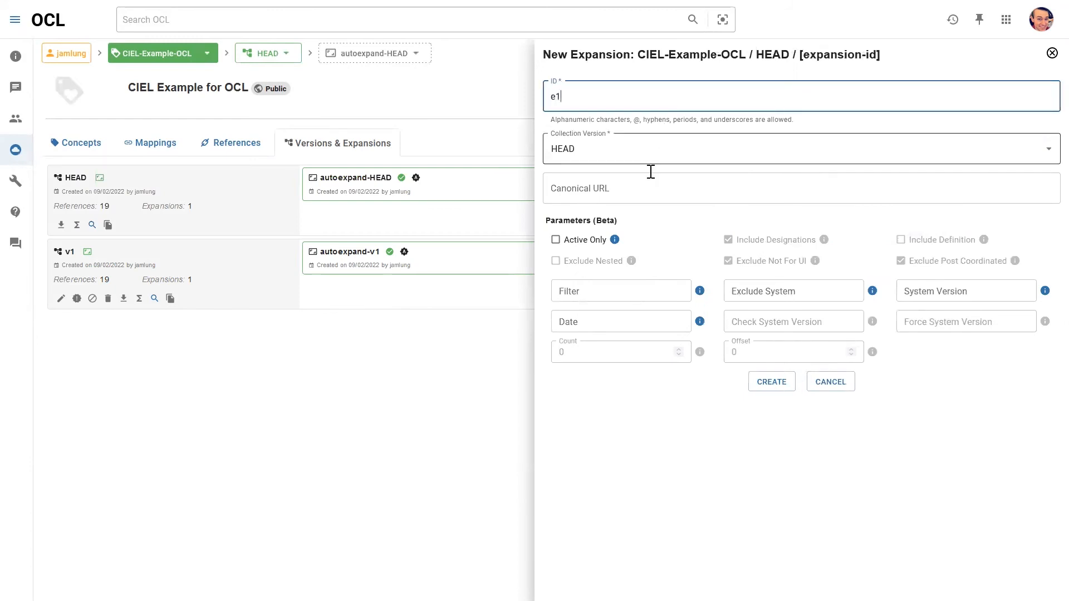
click(626, 150)
click(578, 178)
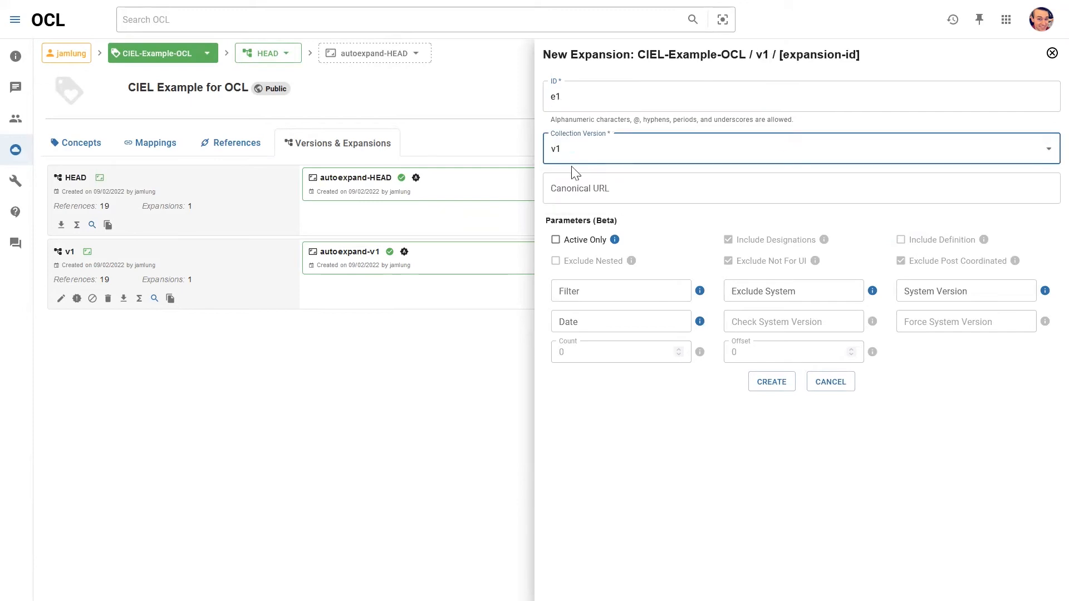
click(588, 242)
click(589, 244)
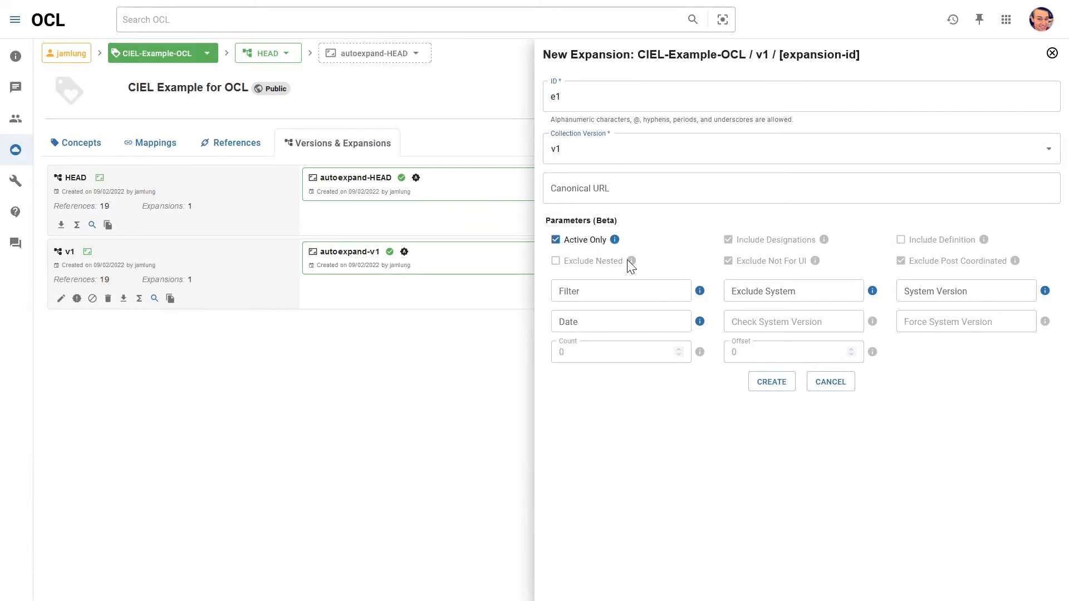
click(773, 382)
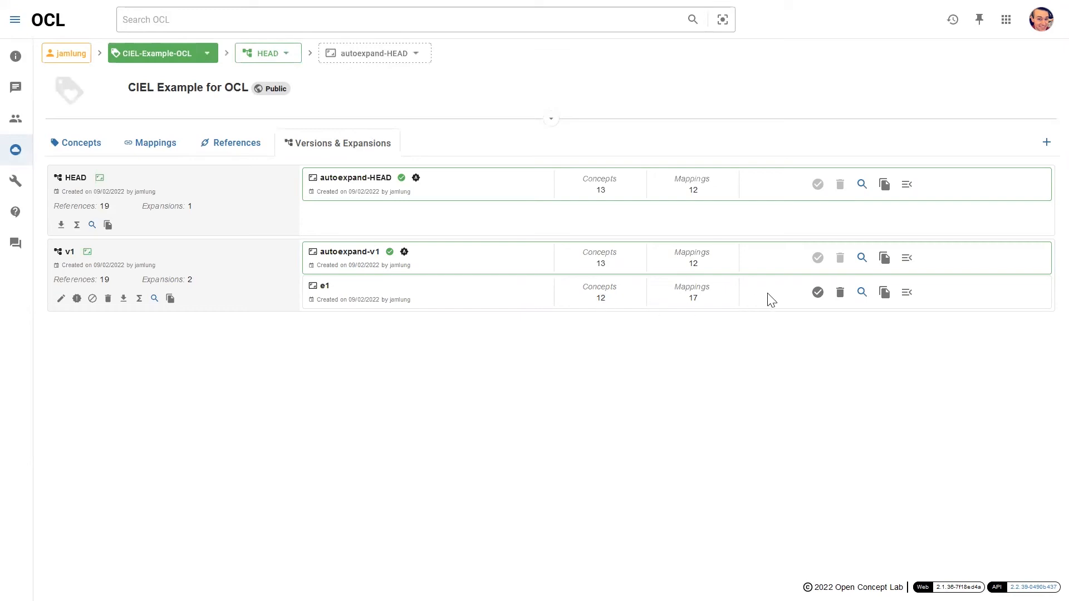
- Inspect the concepts in expansion e1 and mark e1 as the default expansion of version v1
click(861, 298)
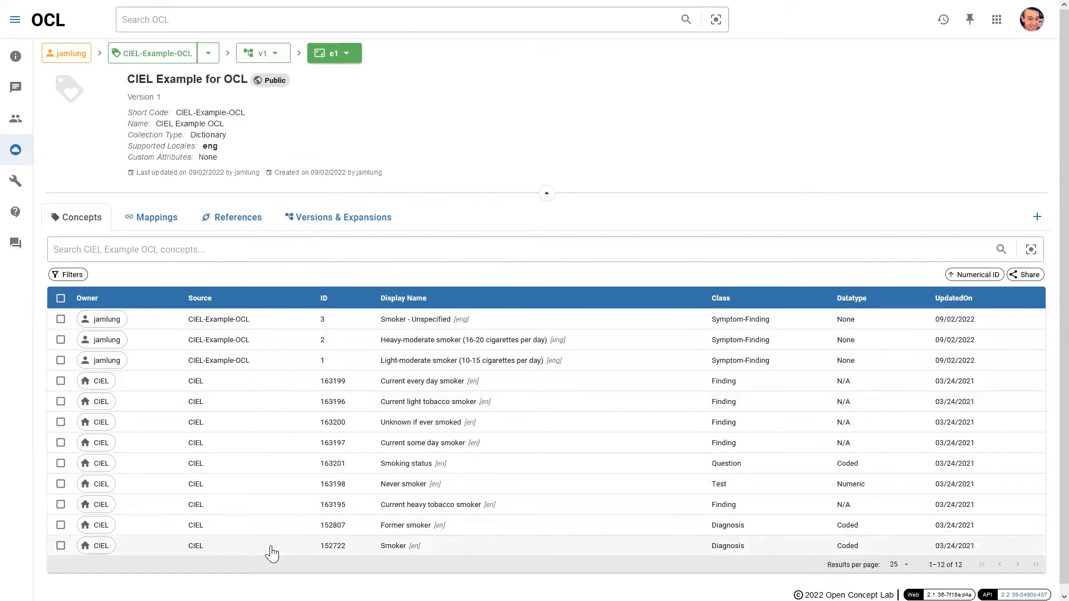
click(302, 233)
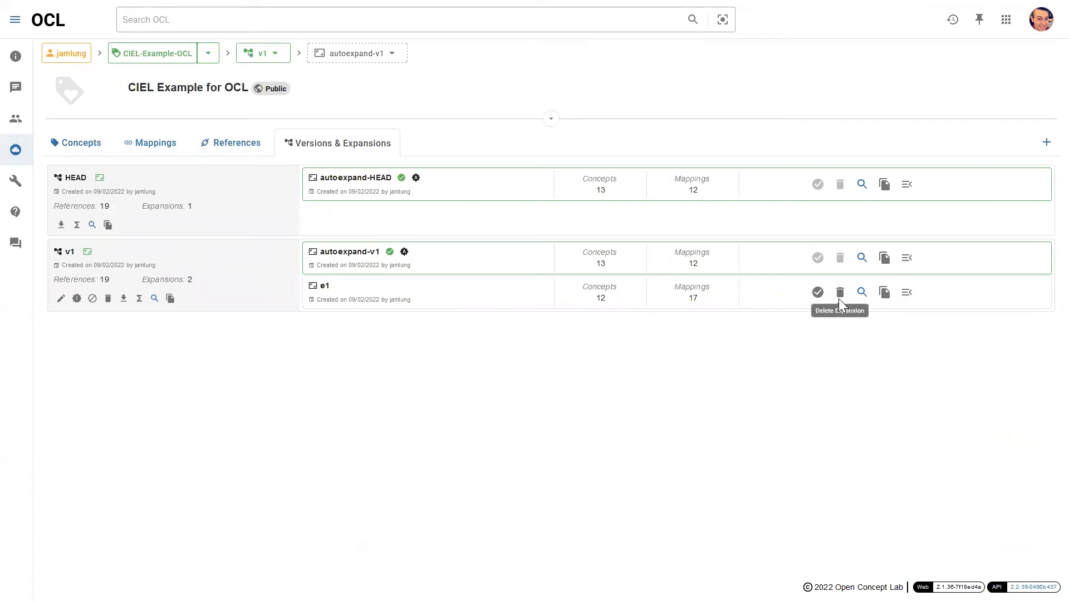
click(817, 293)
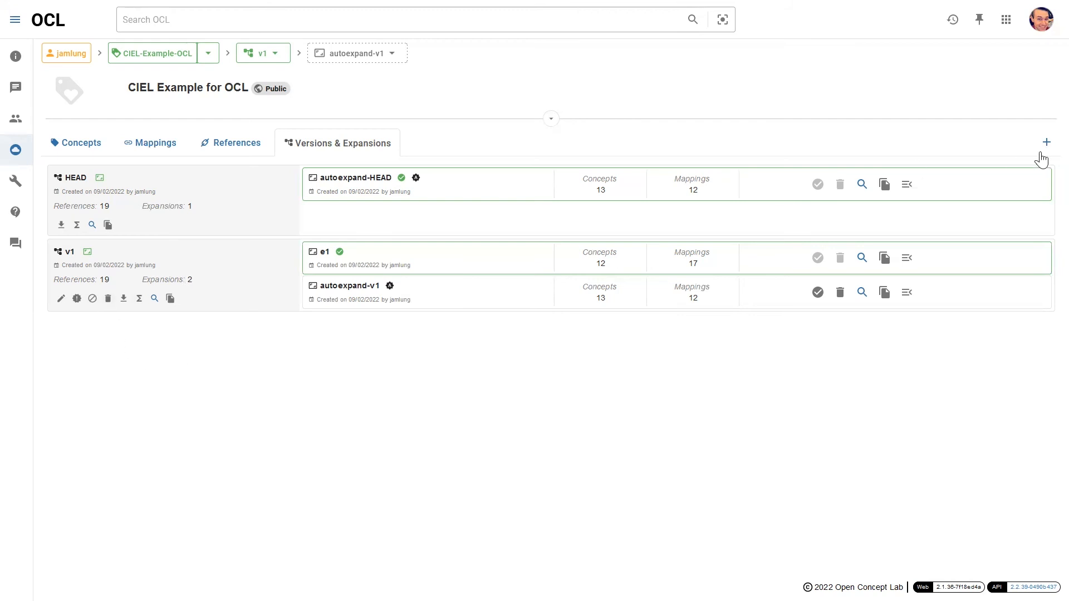
- Create a second expansion with ID e2 for version v1 with the Active Only parameter enabled
click(1047, 143)
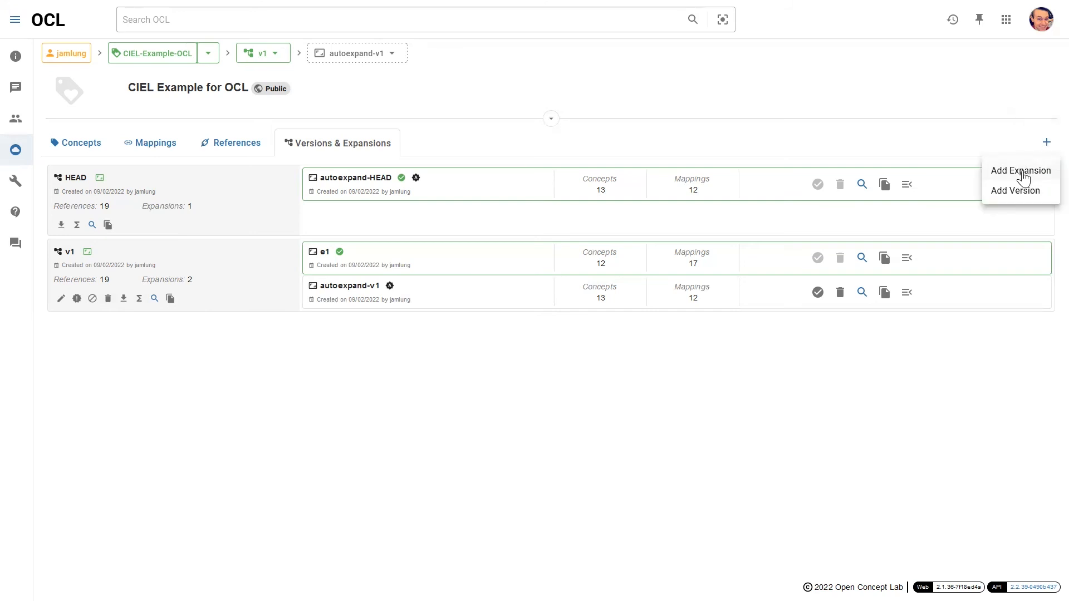
click(1022, 174)
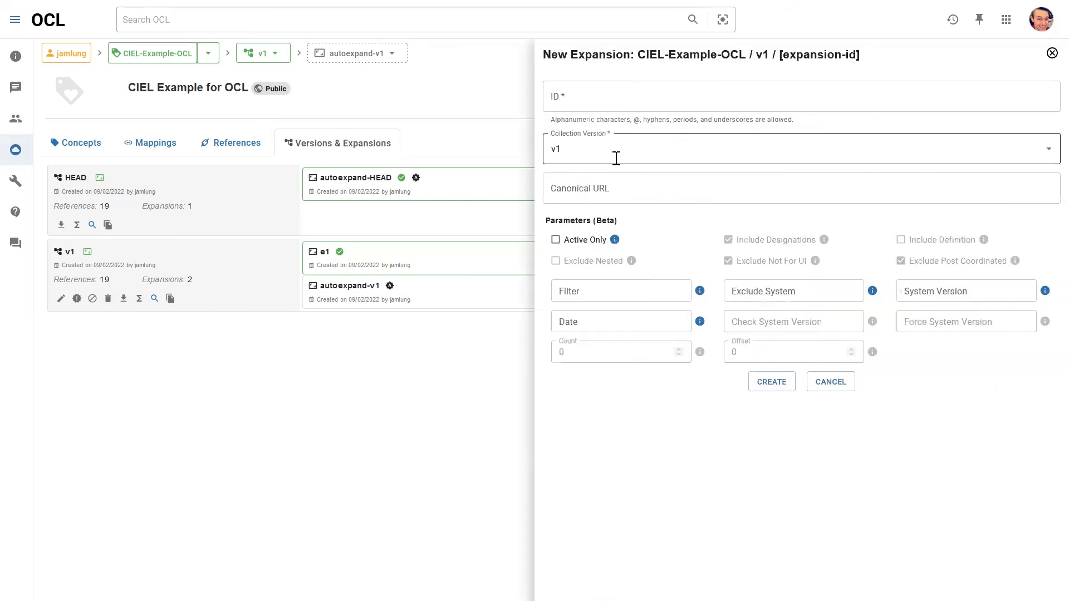
click(579, 101)
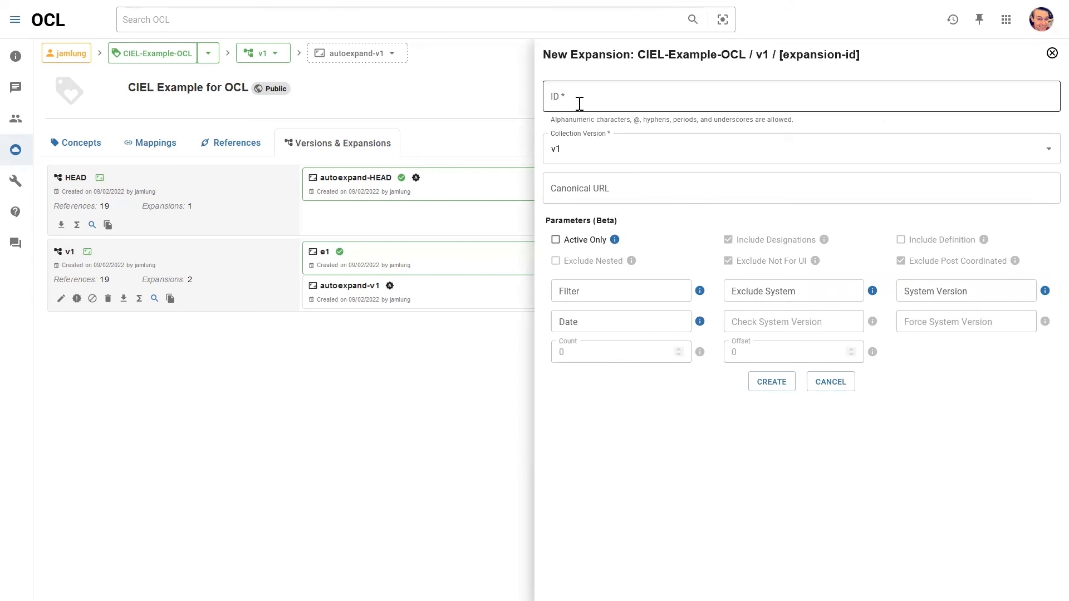
text(e2)
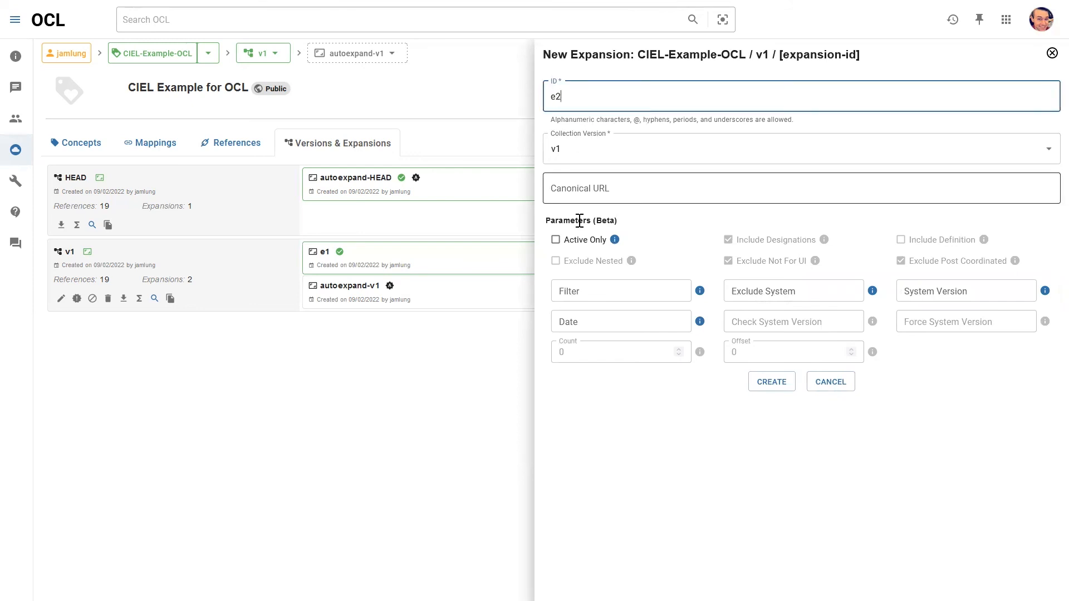
click(589, 249)
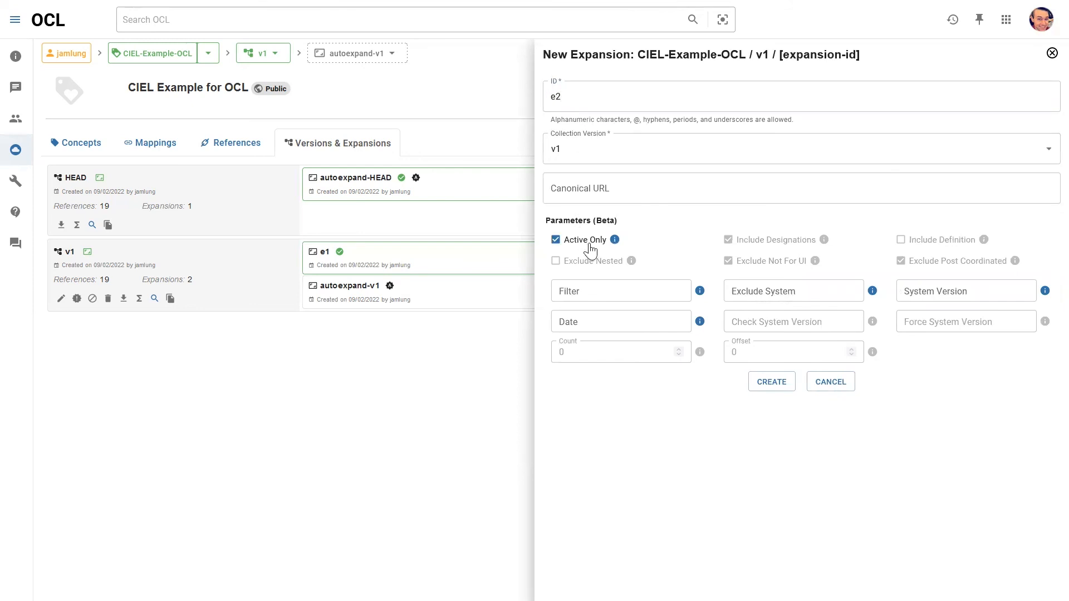
click(773, 388)
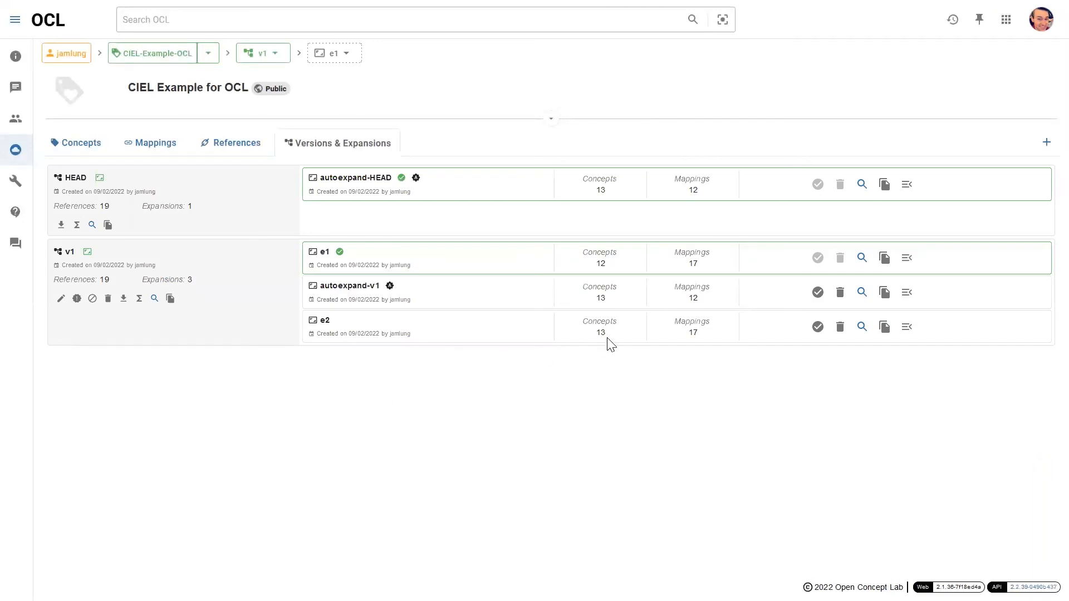
- Inspect the concepts in expansion e2 and mark e2 as the default expansion of version v1
click(863, 327)
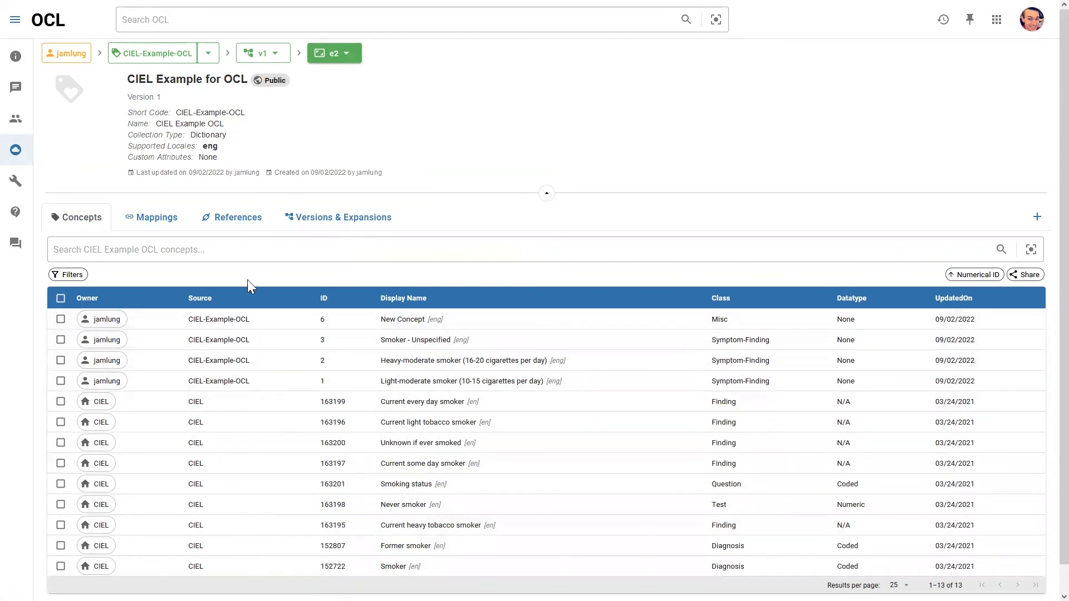
click(324, 223)
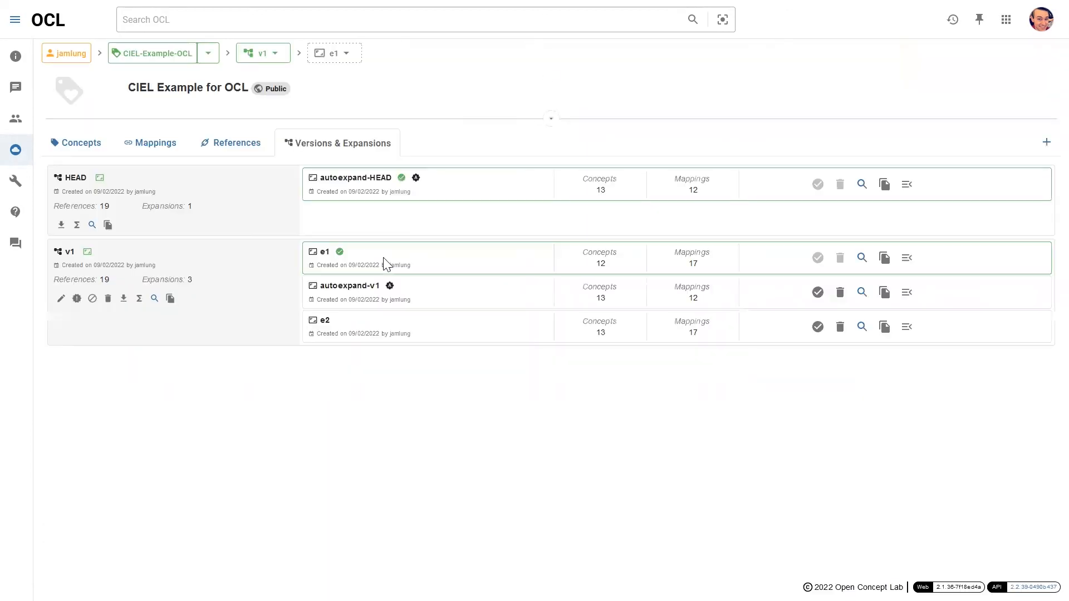
click(818, 327)
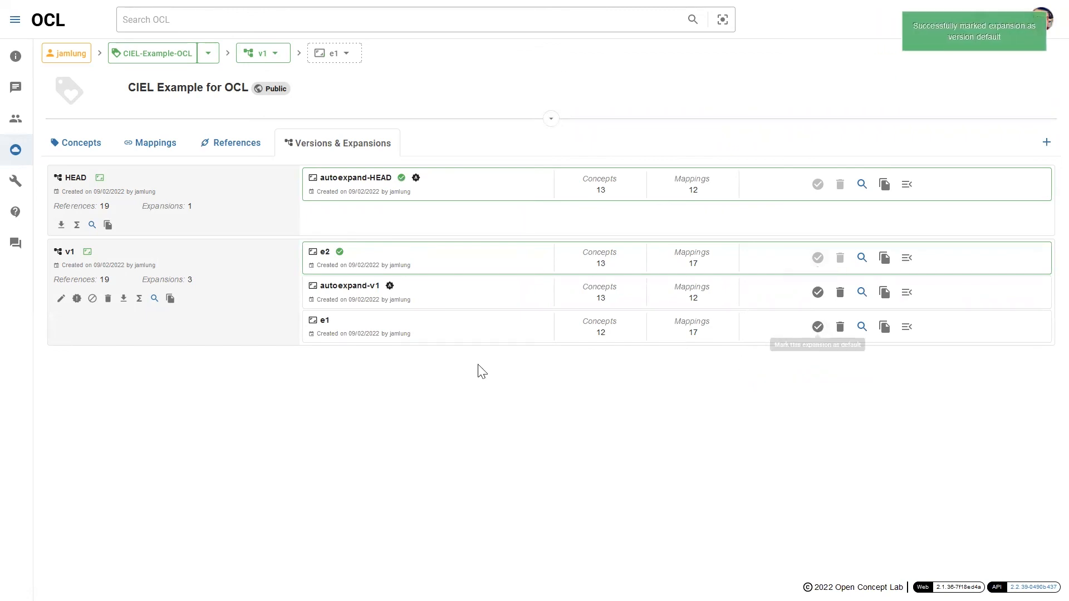